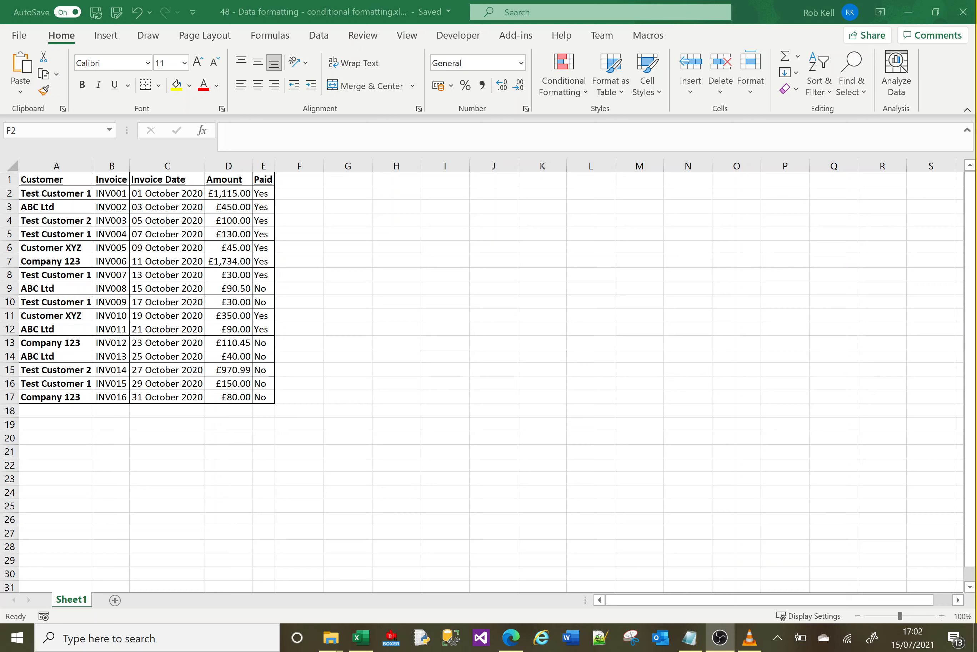
left_click(309, 326)
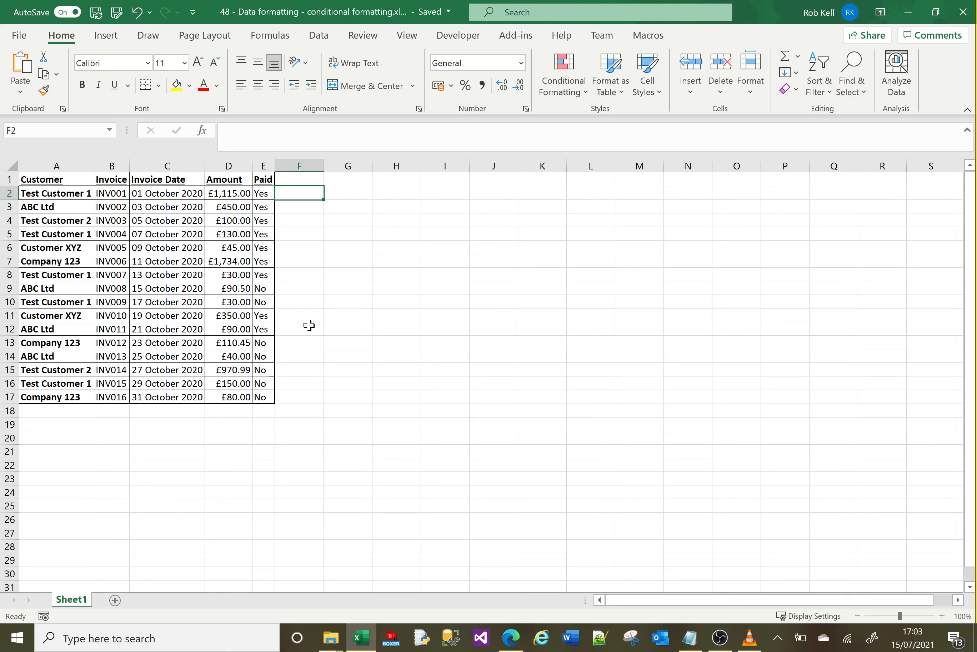
left_click(585, 103)
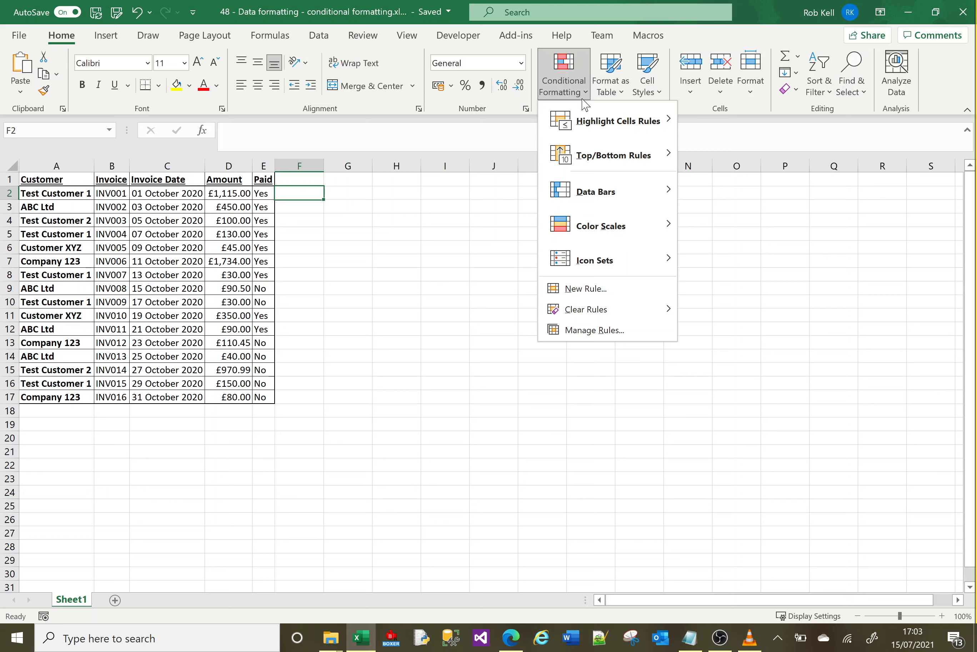
left_click(383, 224)
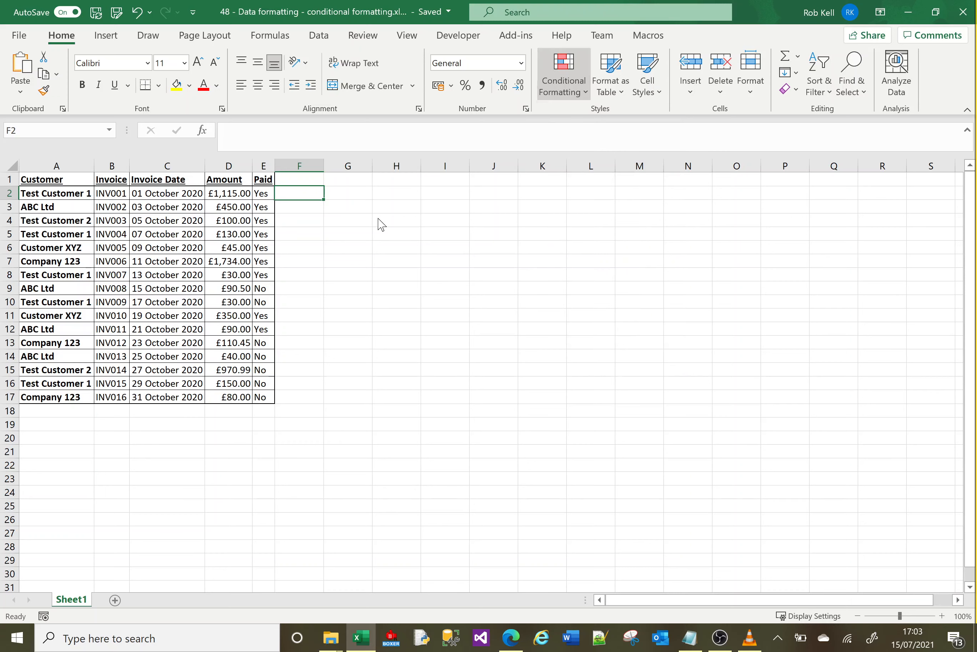
Apply an Above Average conditional formatting rule to the amounts in D2:D17 with Green Fill with Dark Green Text.
left_click(212, 195)
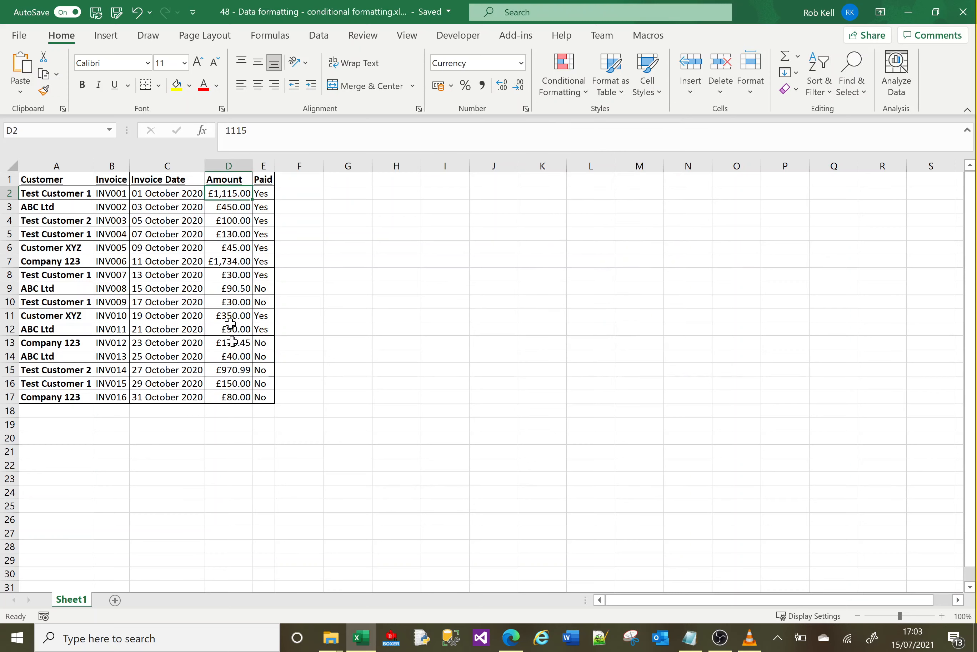
left_click(232, 397, "shift")
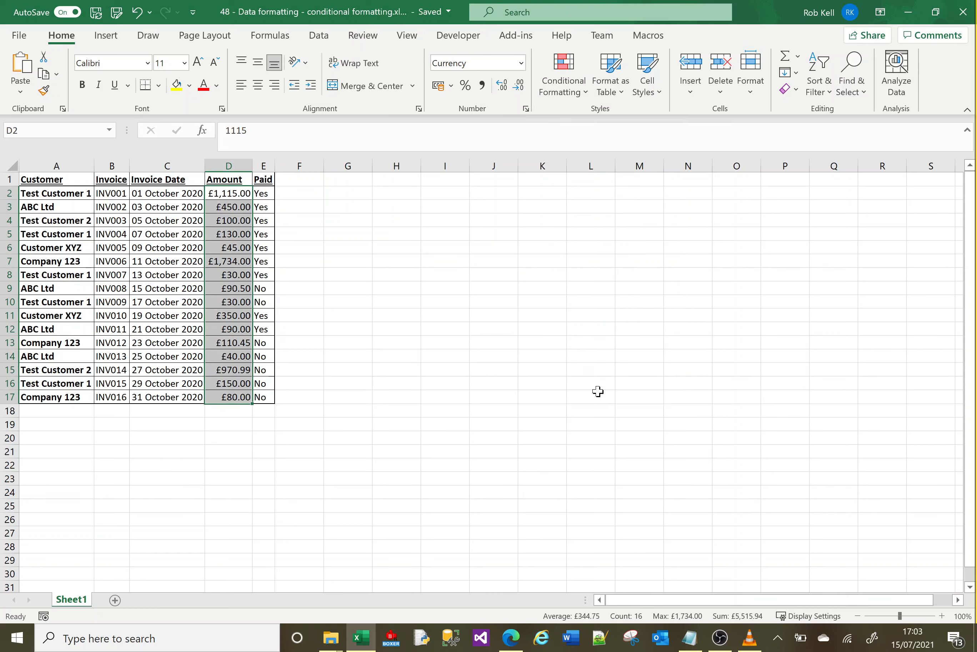
left_click(586, 103)
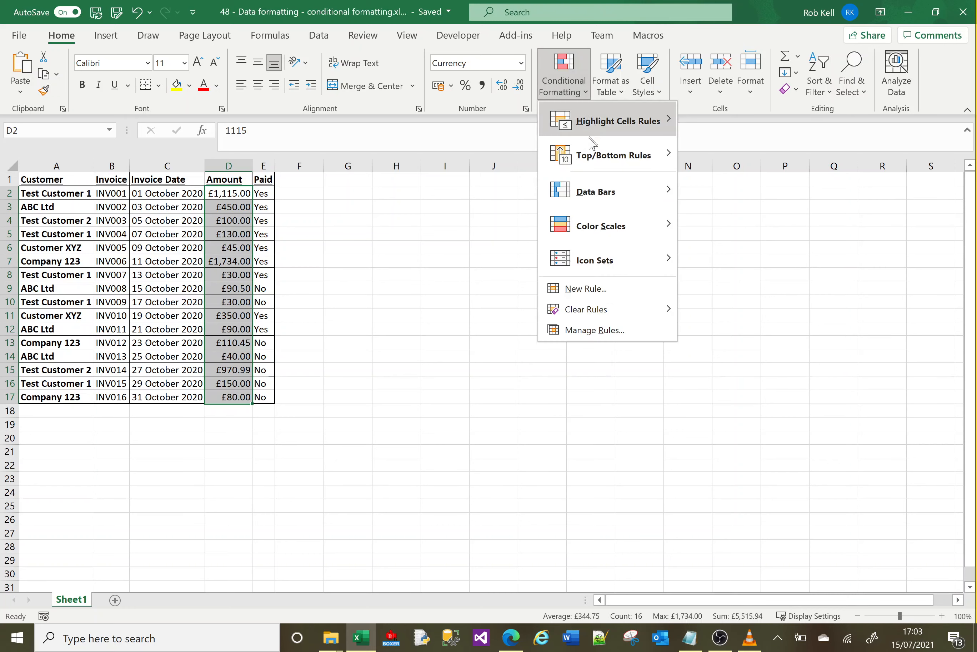
mouse_move(593, 160)
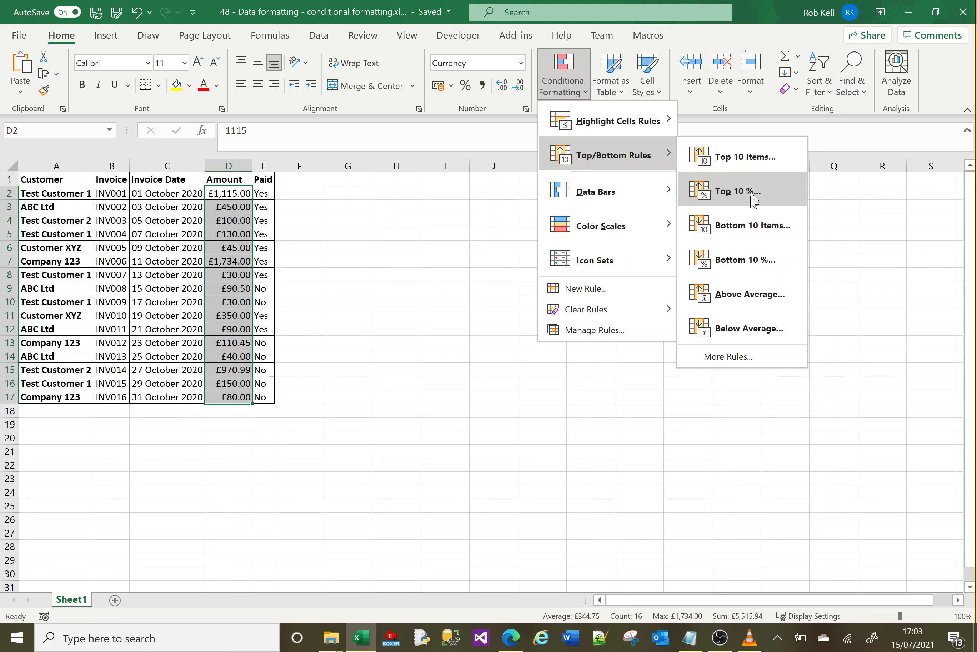
left_click(746, 309)
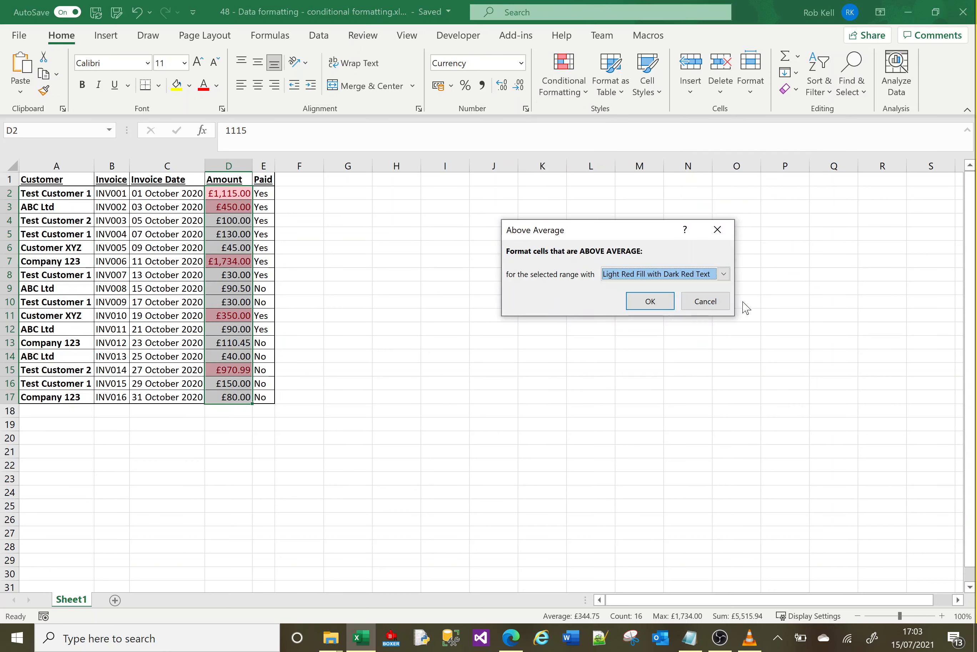
left_click(720, 275)
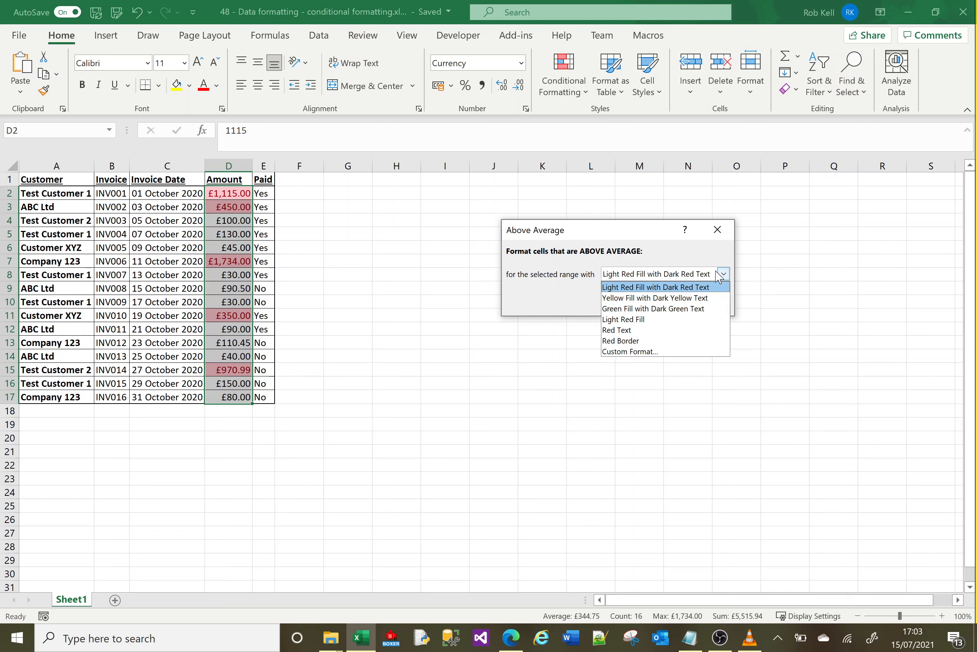
left_click(650, 309)
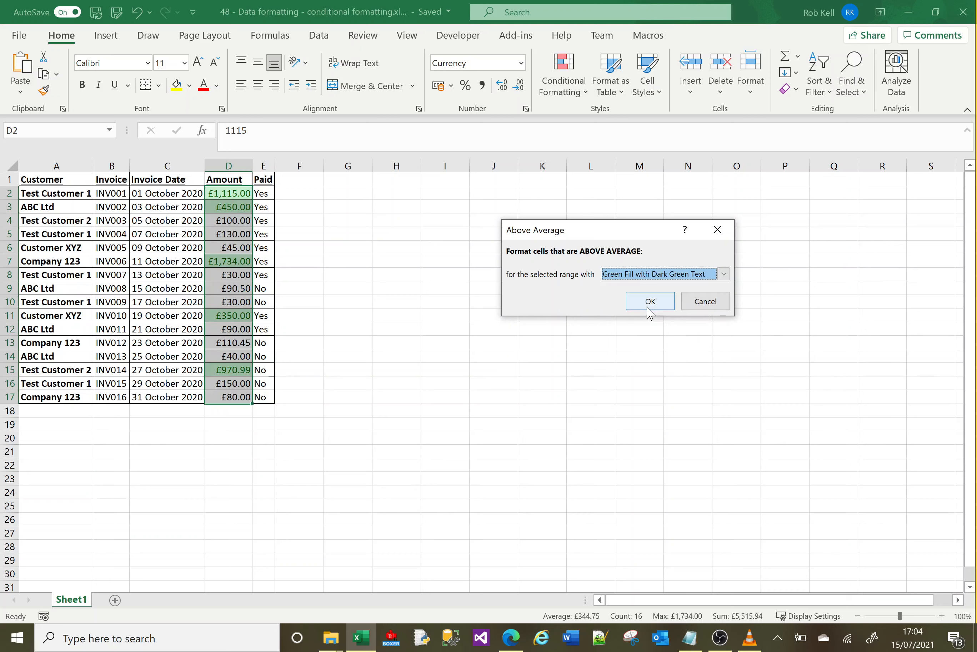
left_click(650, 301)
left_click(360, 355)
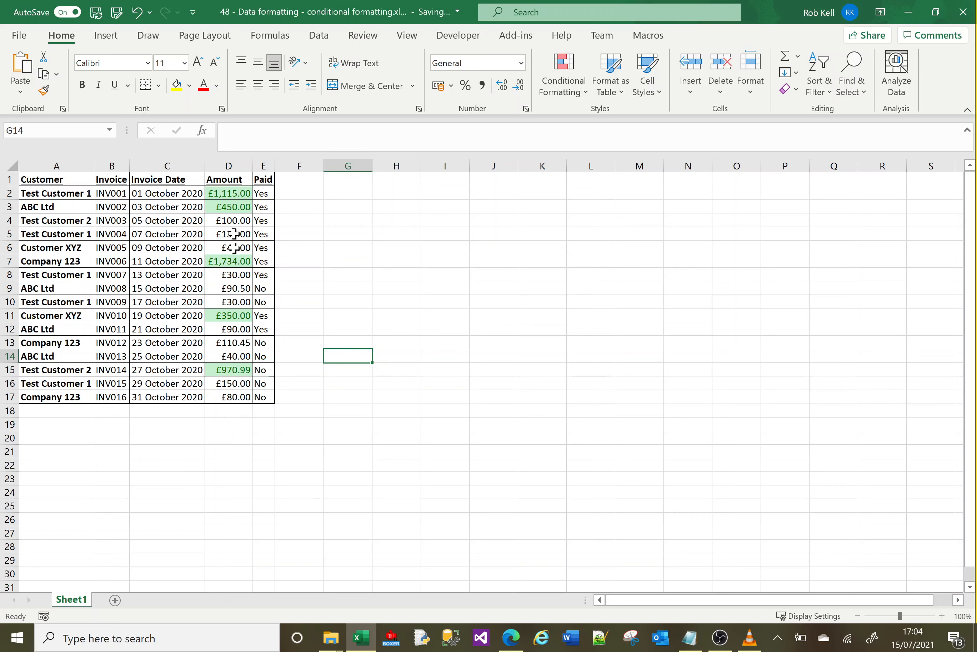
Check the average of the amounts in D2:D17 and test the rule by setting invoice INV007's amount in D8 to 1000.
left_click(229, 193)
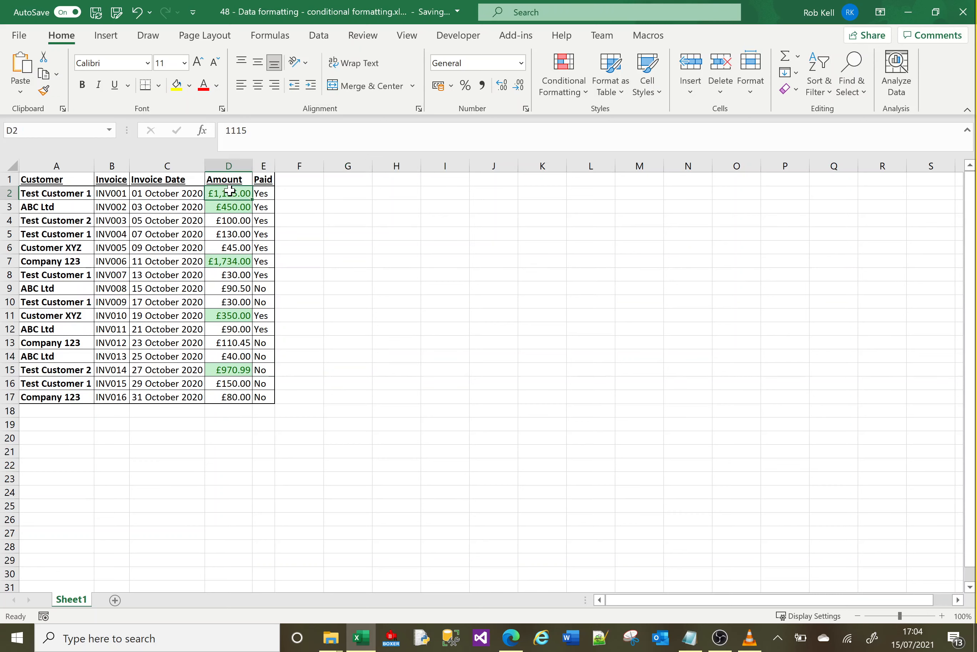
left_click(231, 397, "shift")
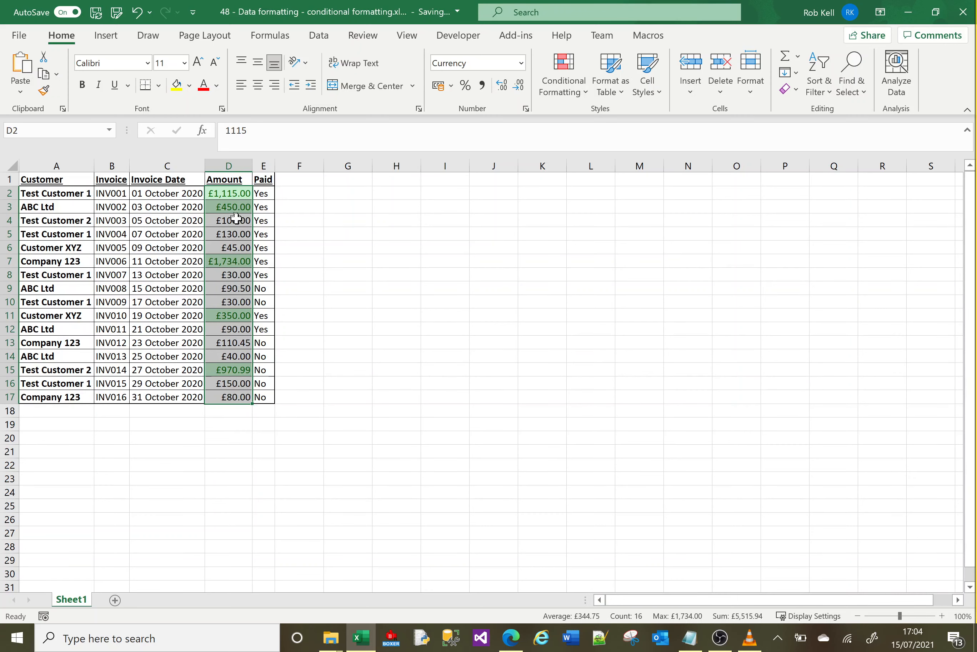
left_click(230, 275)
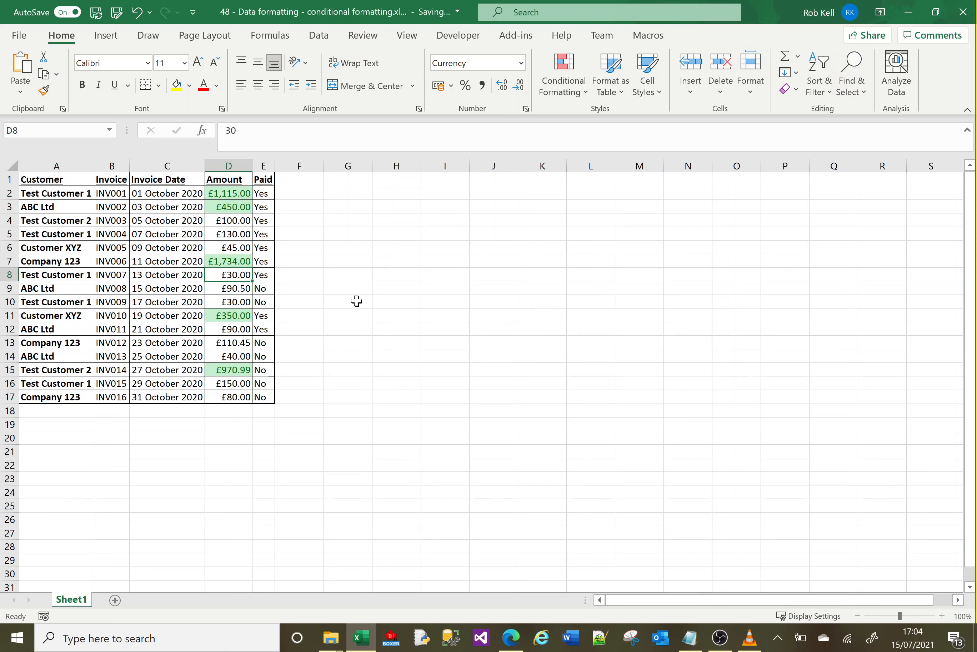
type("1000")
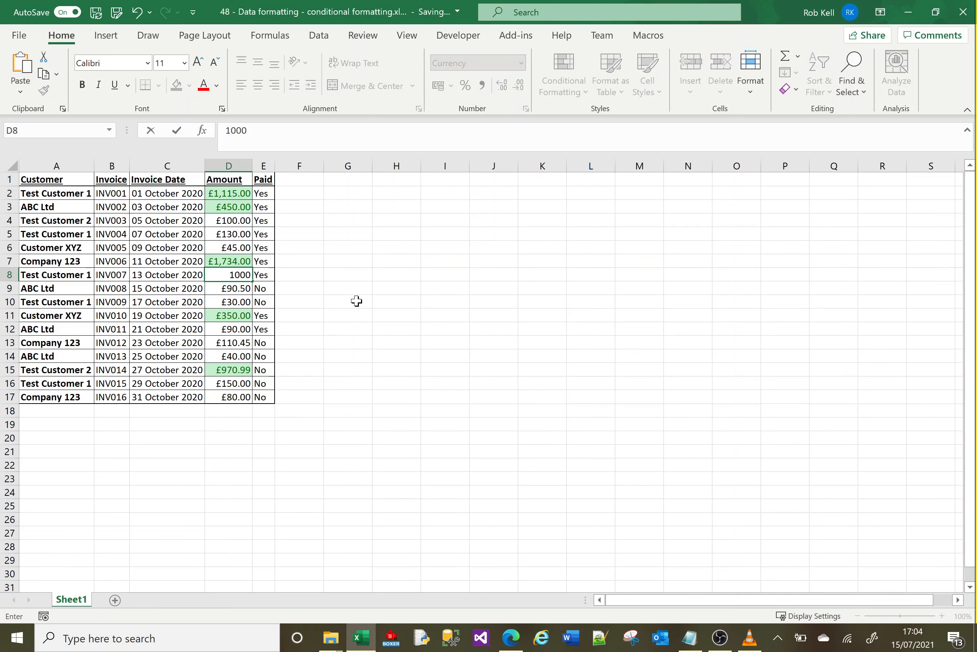
key("Return")
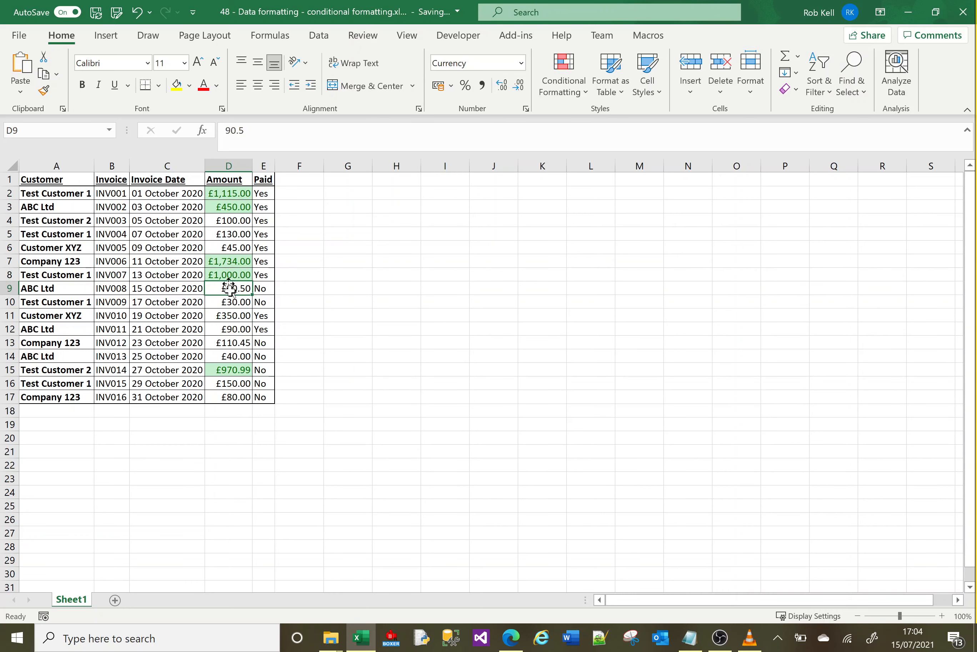
left_click(235, 315)
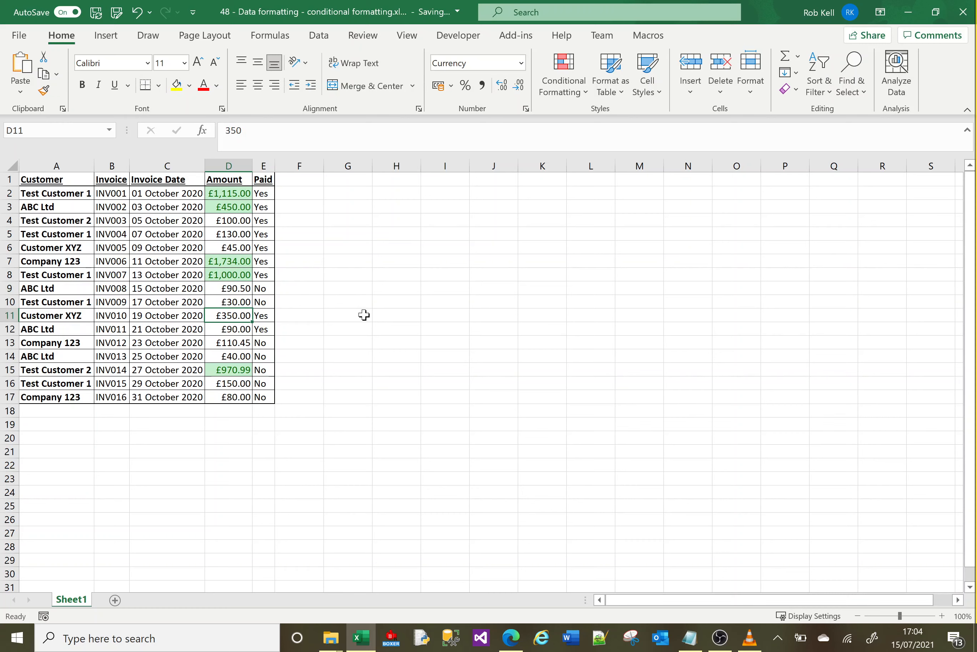
Restore invoice INV007's amount in D8 to 30.
left_click(240, 274)
type("30")
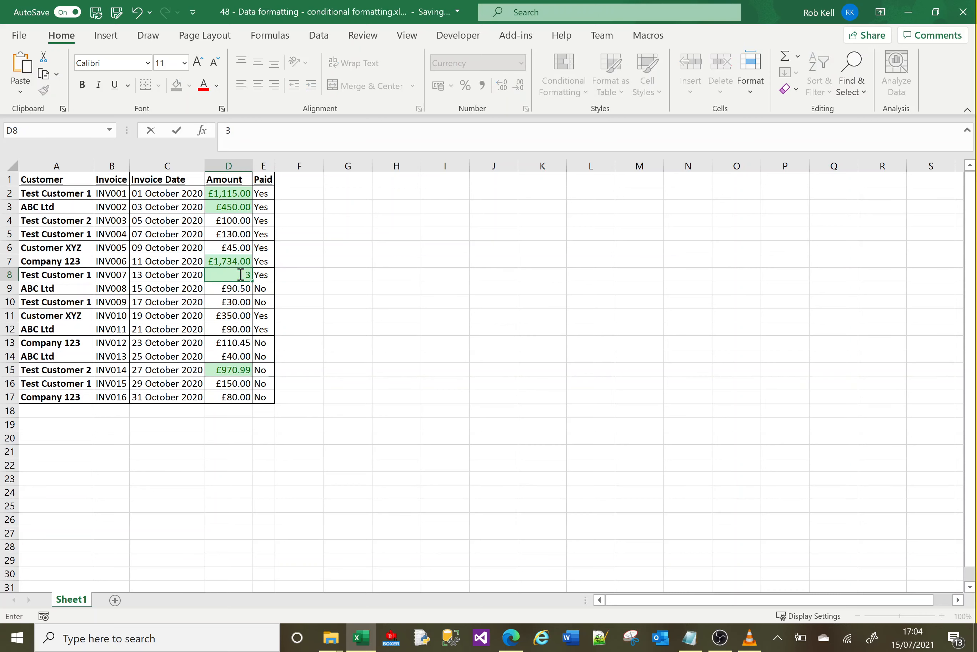
key("Return")
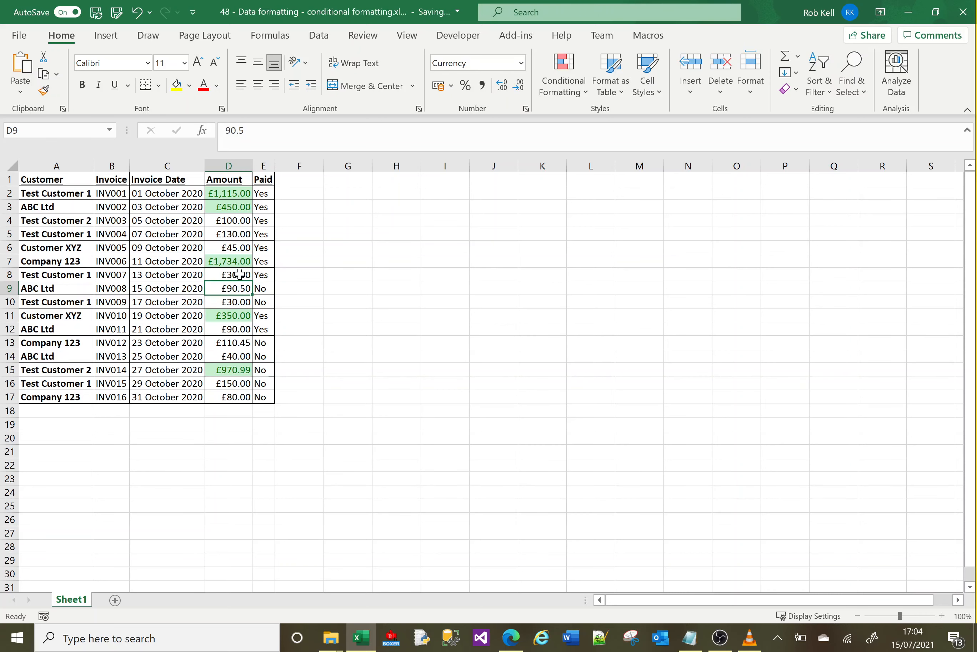
Apply a Below Average conditional formatting rule to the amounts in D2:D17 with Yellow Fill with Dark Yellow Text.
left_click(232, 191)
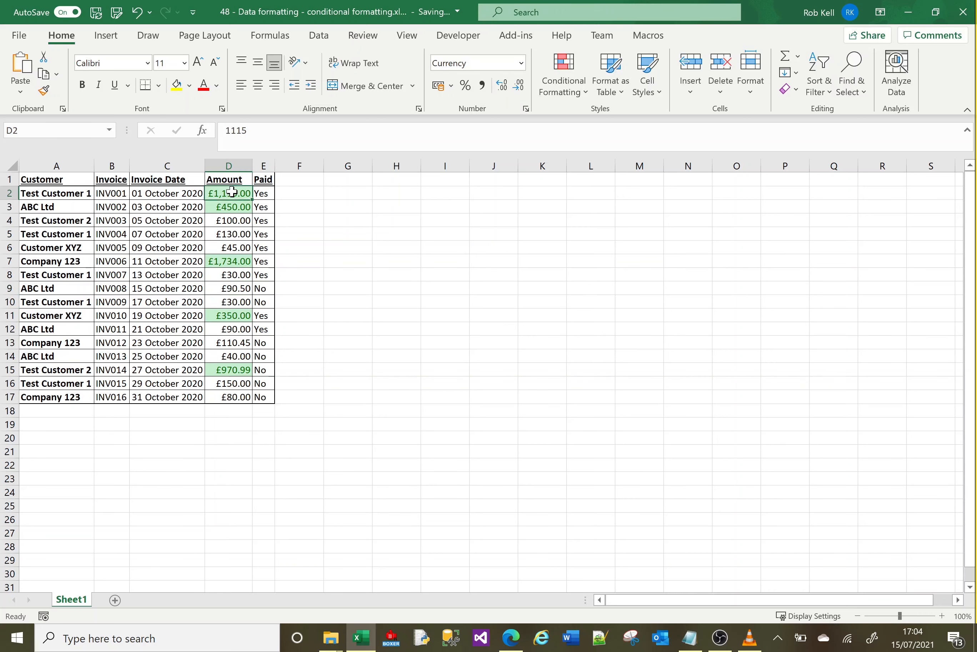
left_click(233, 397, "shift")
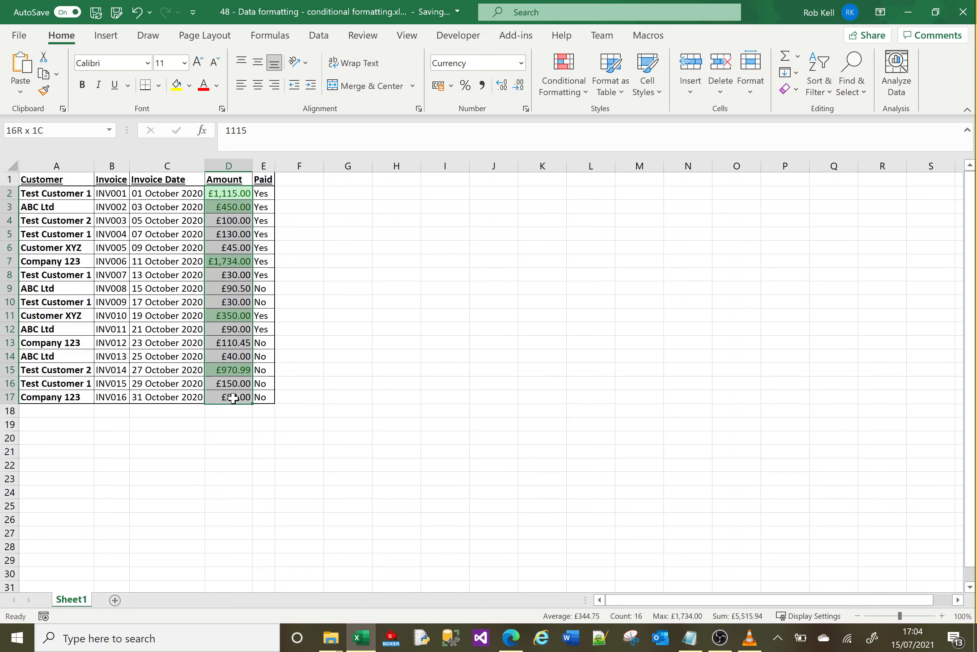
left_click(578, 97)
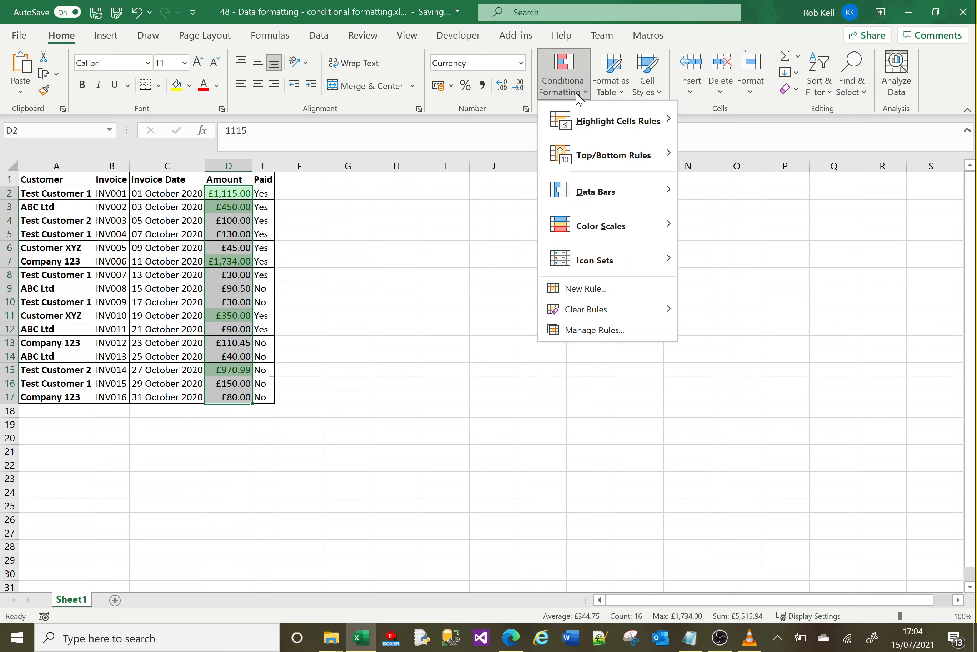
left_click(579, 98)
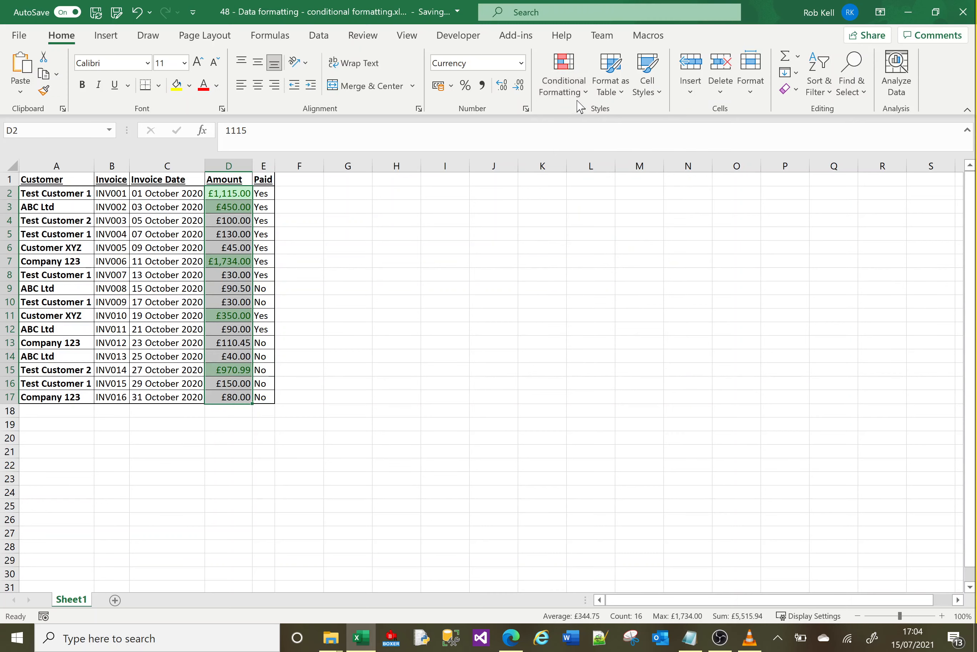
left_click(578, 96)
mouse_move(603, 155)
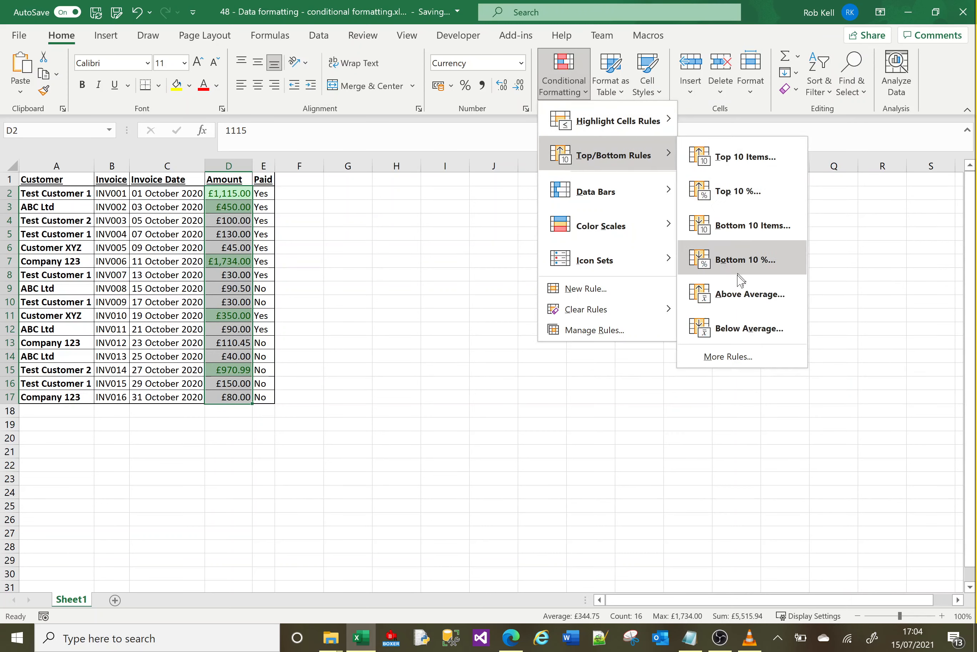
left_click(731, 335)
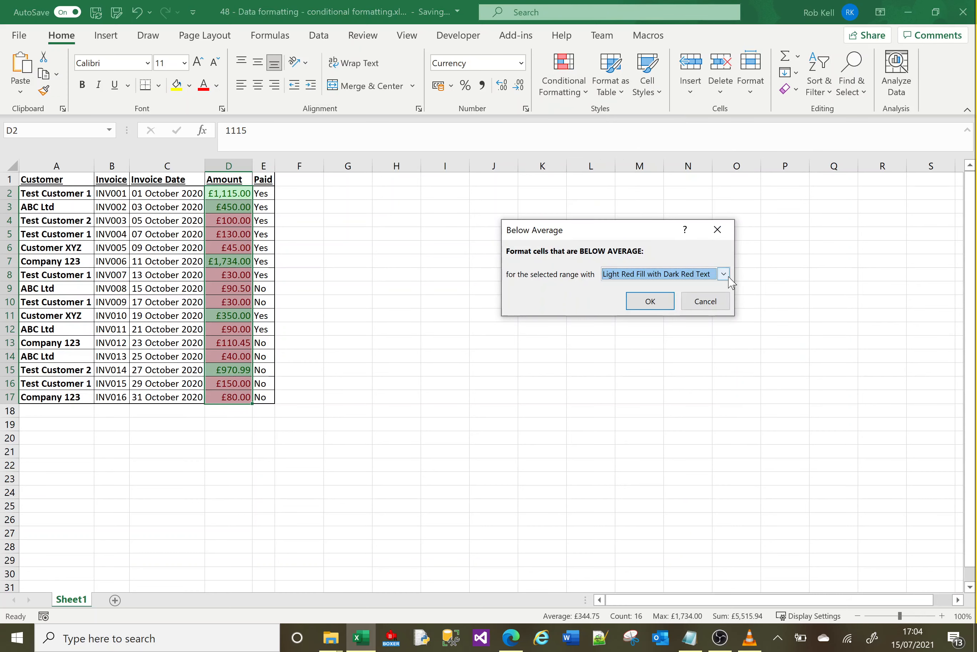
left_click(724, 273)
left_click(682, 297)
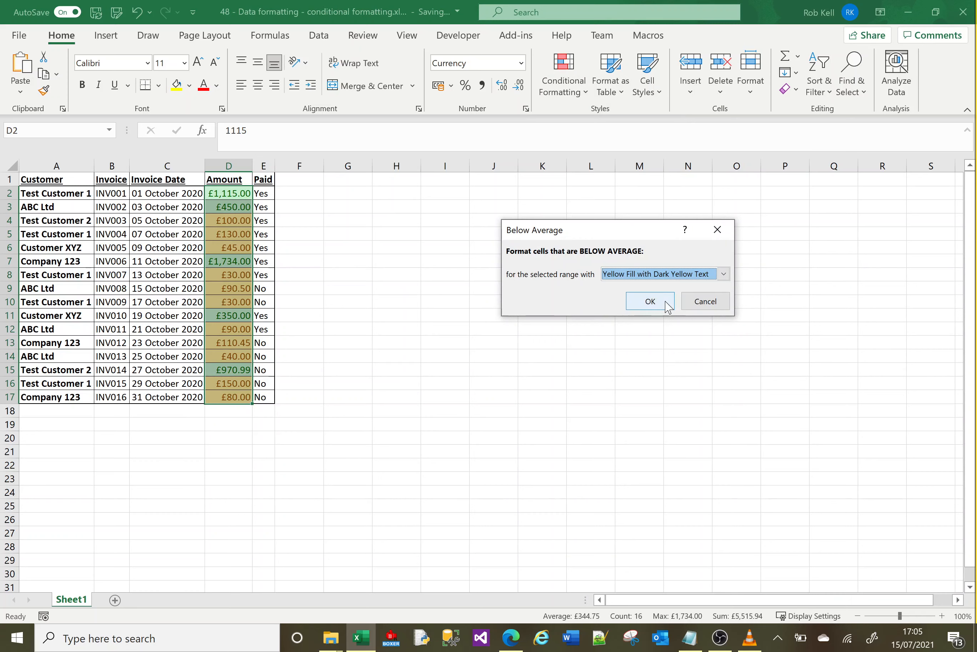
left_click(666, 302)
left_click(404, 275)
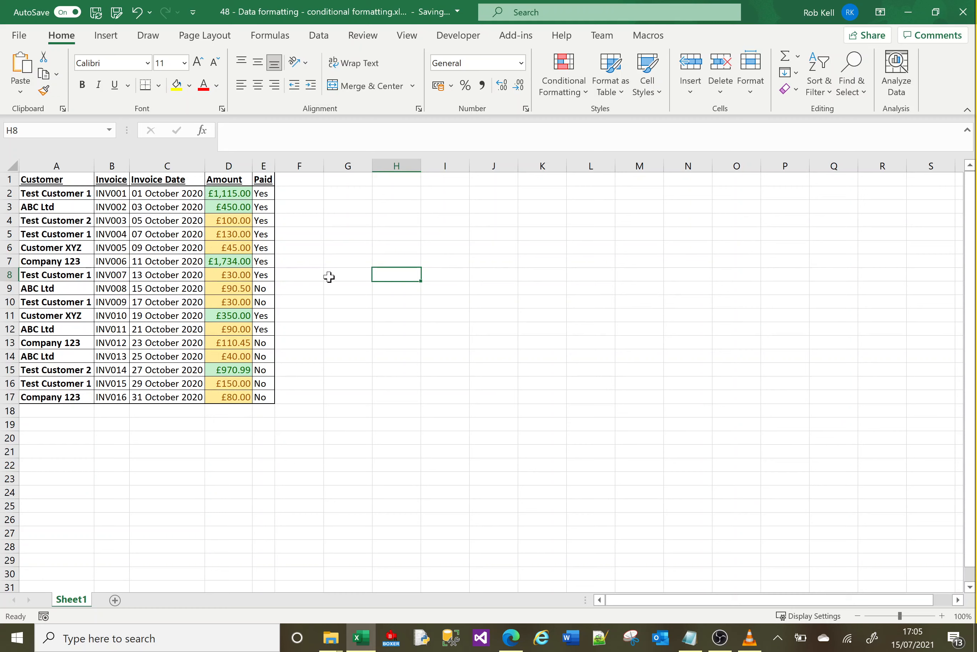
Test both average rules by setting invoice INV007's amount in D8 to 1000.
left_click(231, 276)
type("1000")
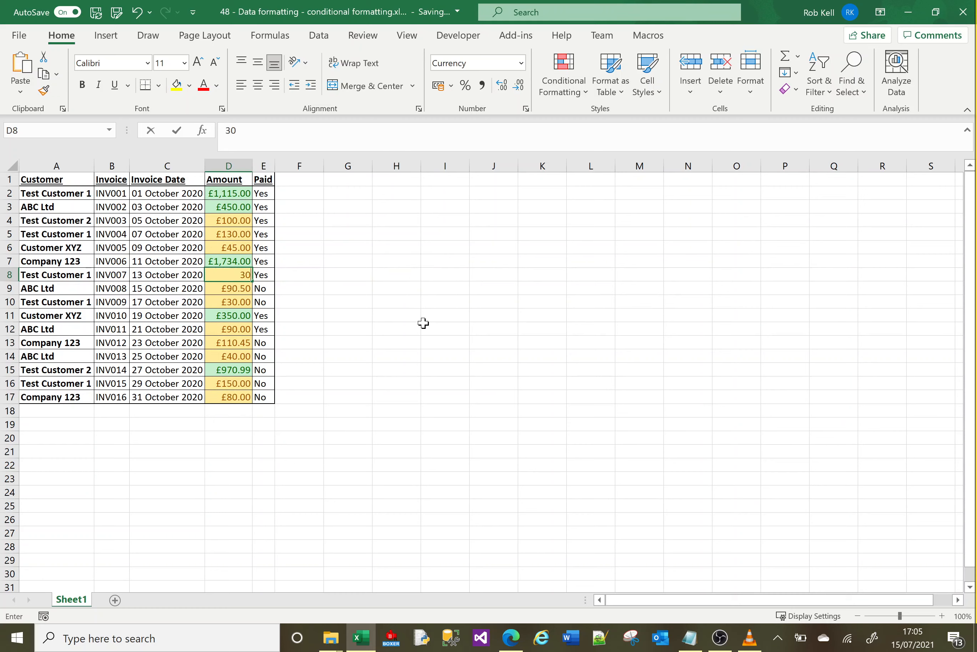
key("Return")
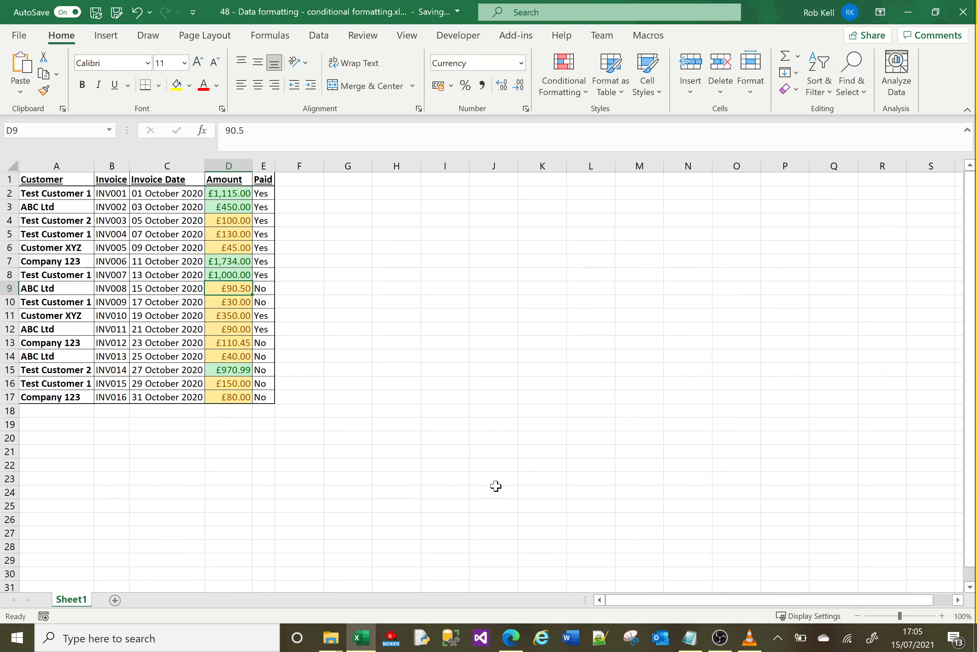
Return invoice INV007's amount in D8 to 30.
key("Up")
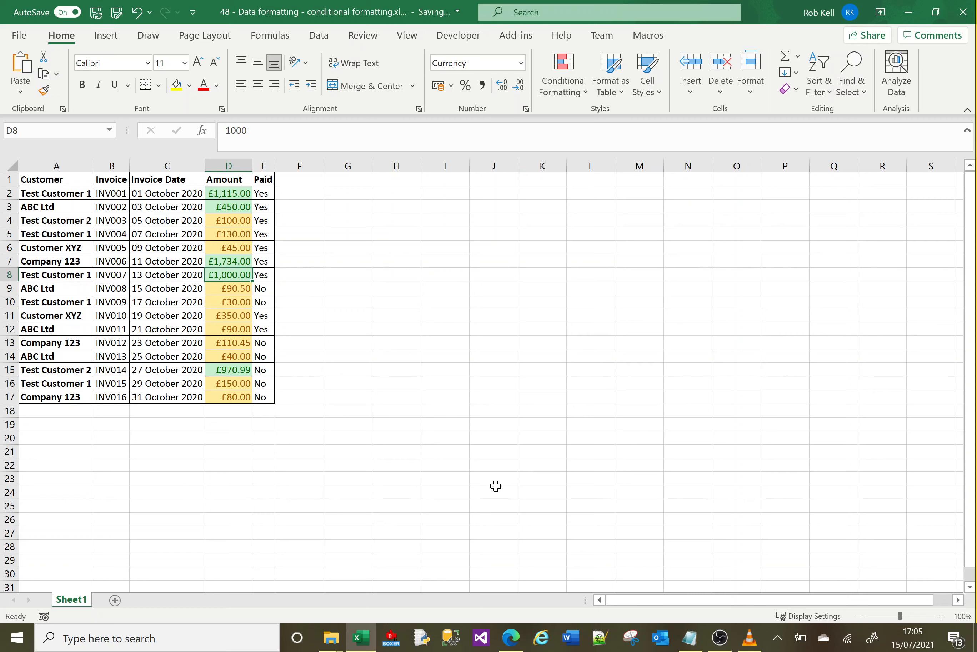
type("30")
key("Return")
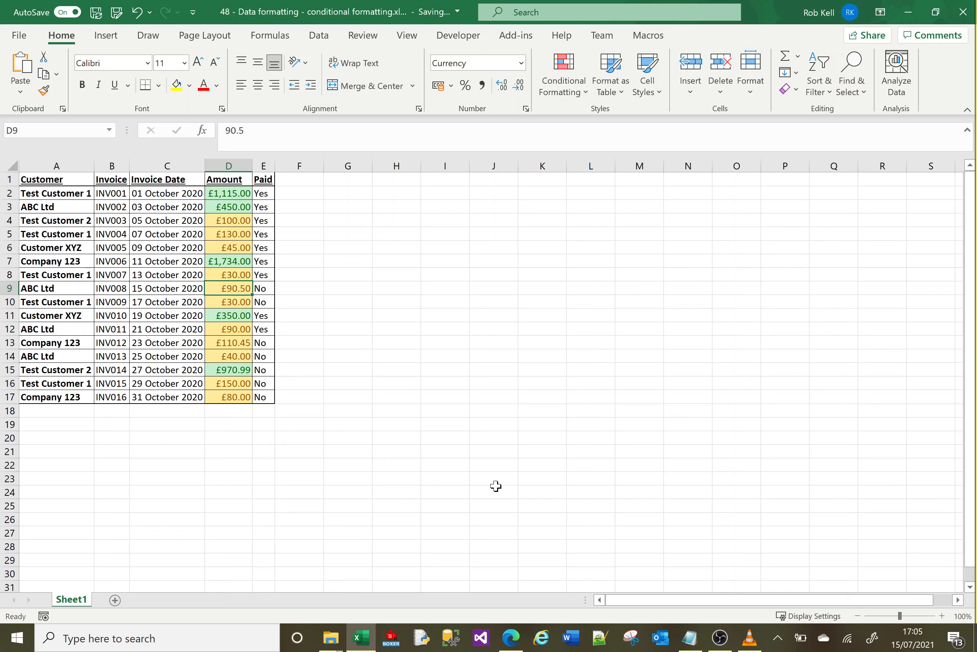
Clear the Above Average and Below Average conditional formatting rules from the amounts in D2:D17 only.
left_click(221, 191)
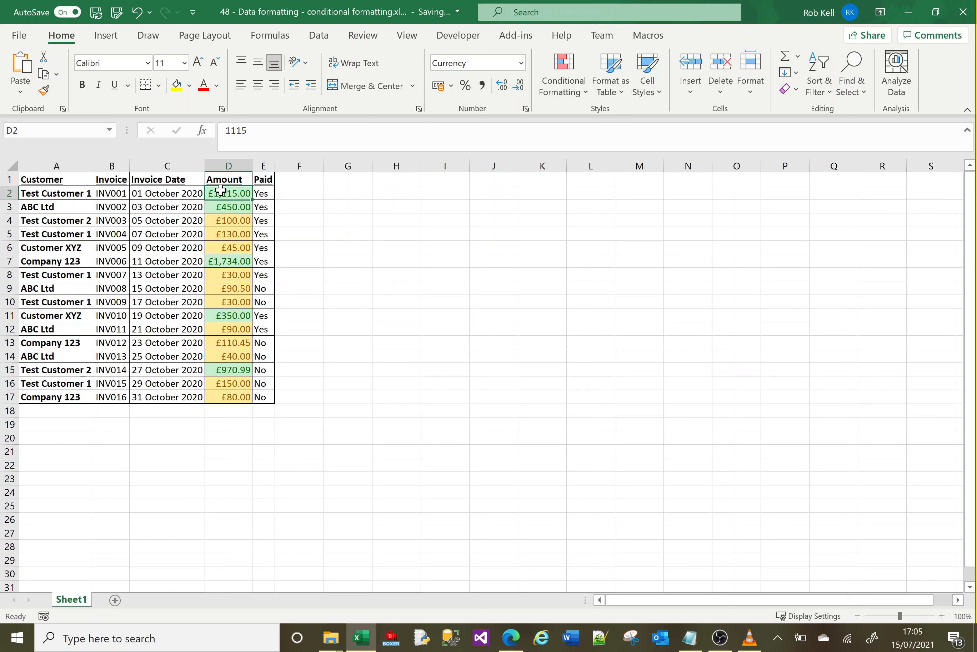
left_click(232, 404, "shift")
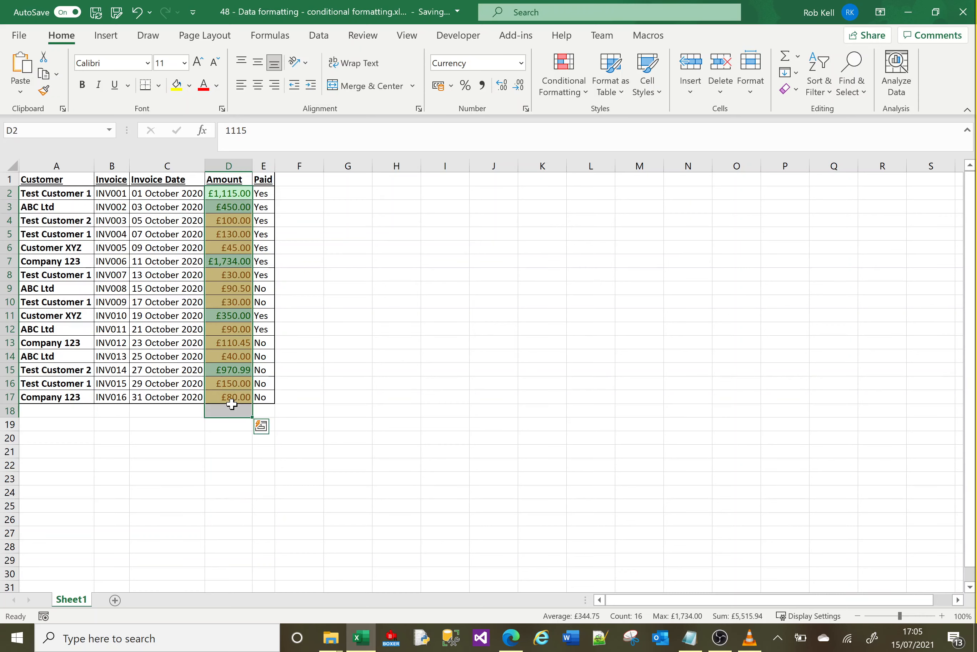
left_click(231, 403, "shift")
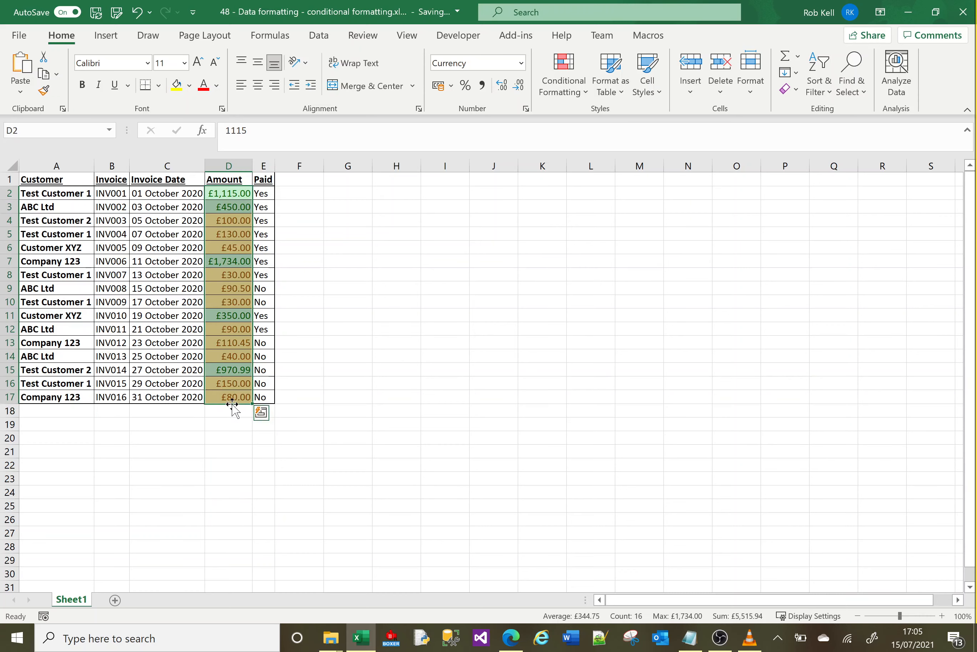
left_click(577, 92)
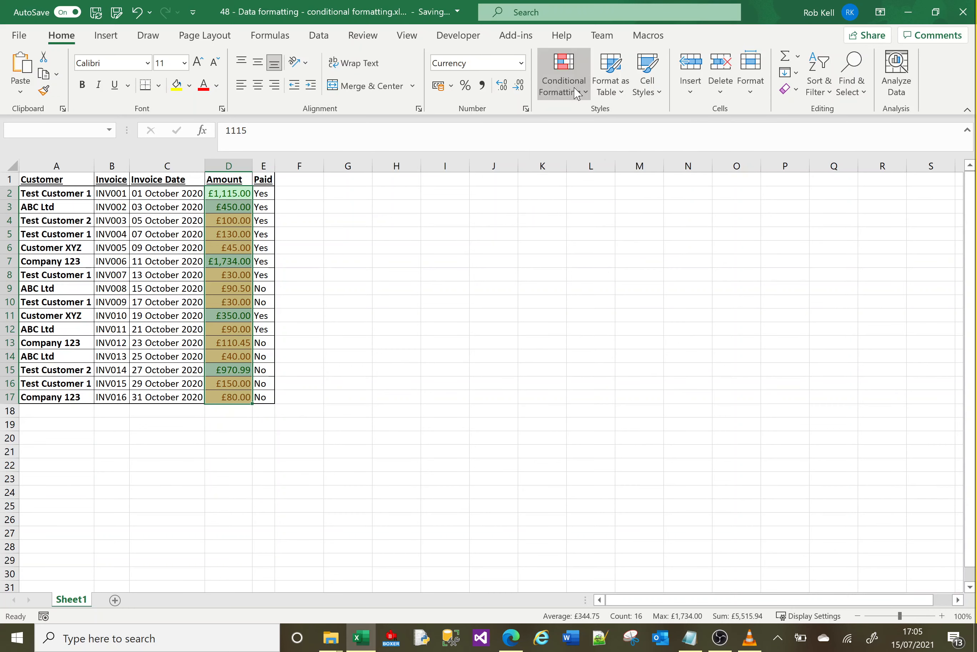
mouse_move(595, 315)
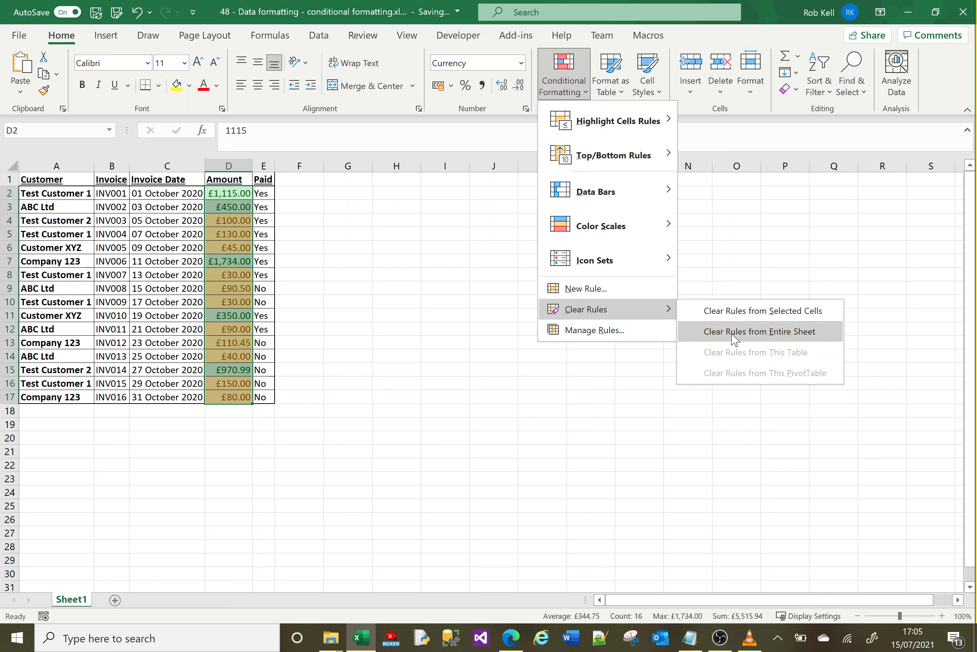
left_click(721, 311)
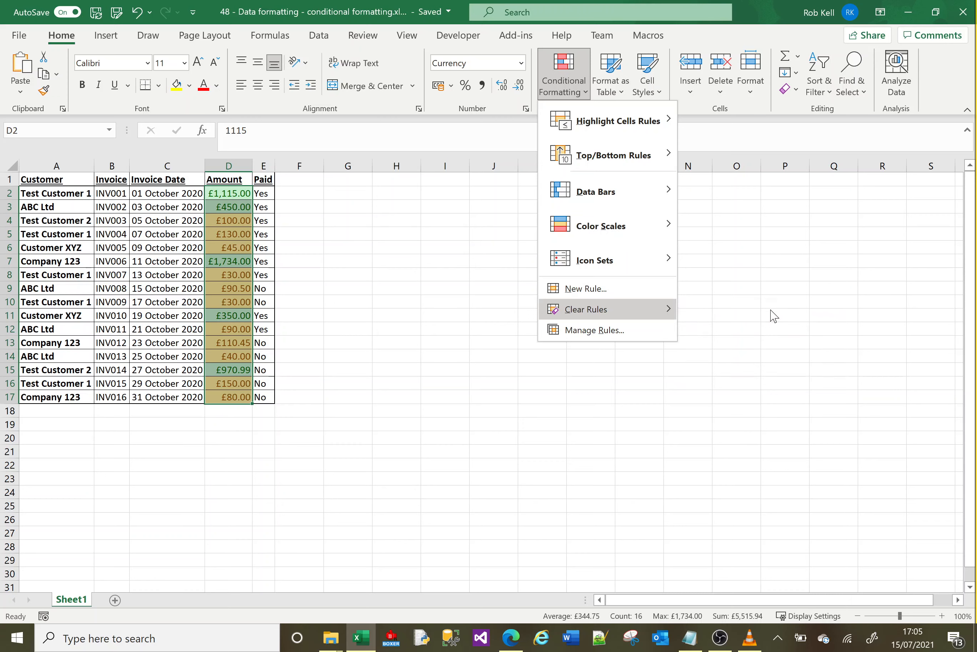
left_click(385, 274)
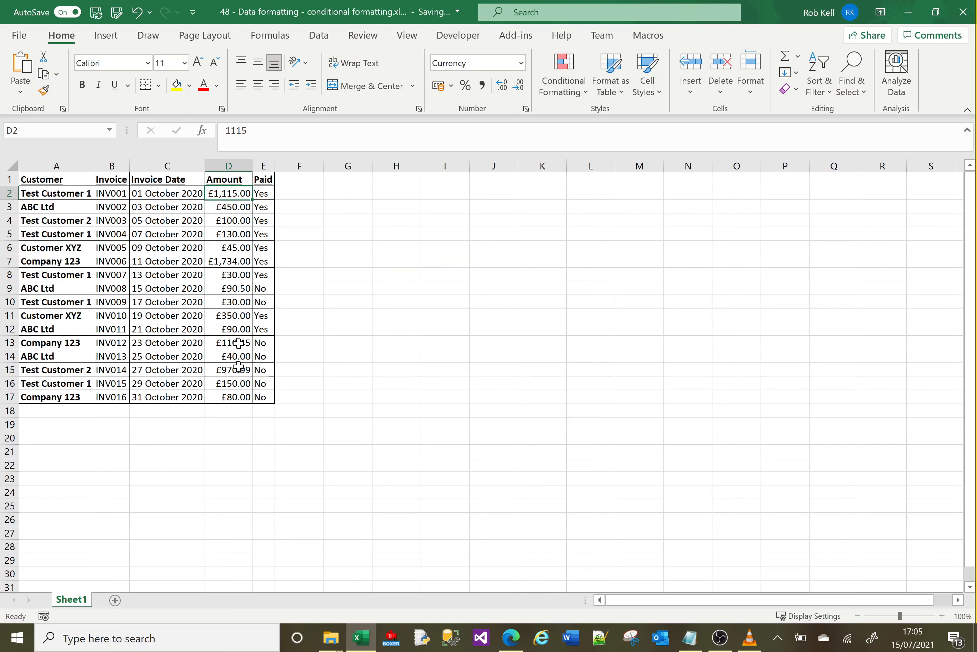
Apply the Green - Yellow - Red Color Scale to the amounts in D2:D17.
left_click(238, 398, "shift")
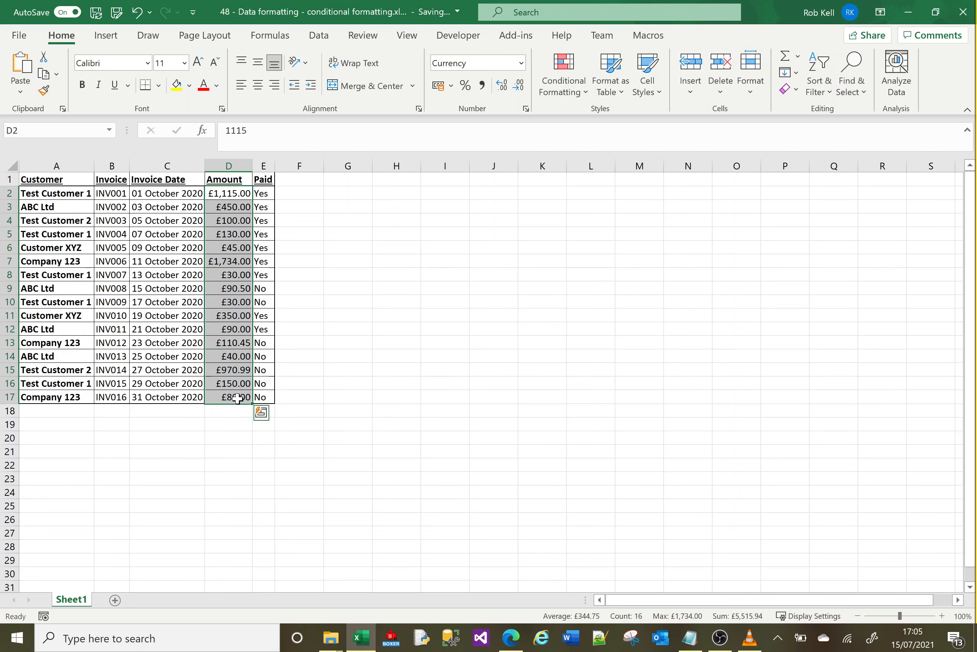
left_click(587, 98)
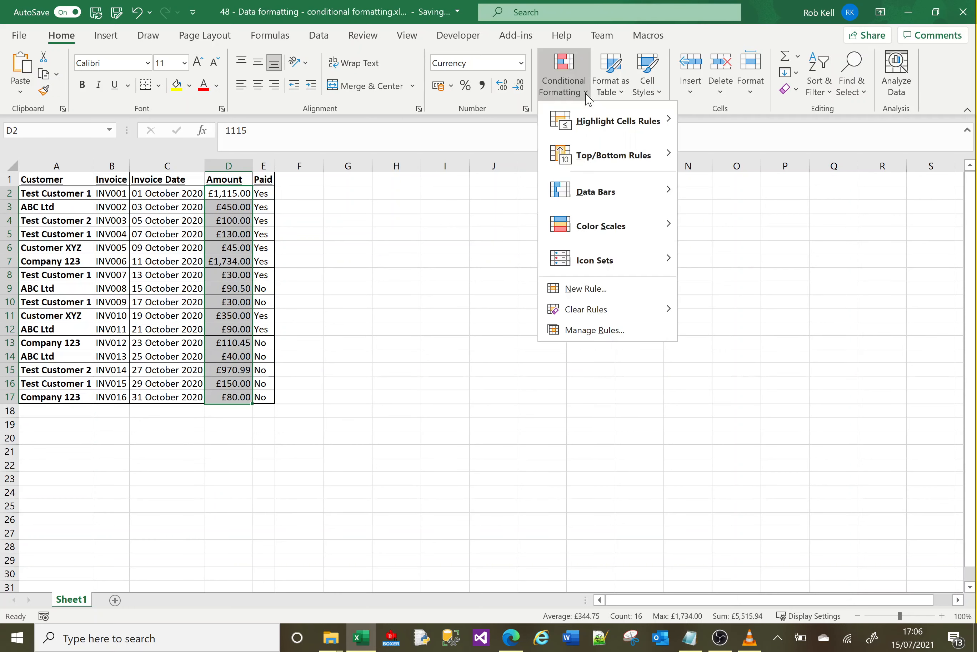
mouse_move(598, 226)
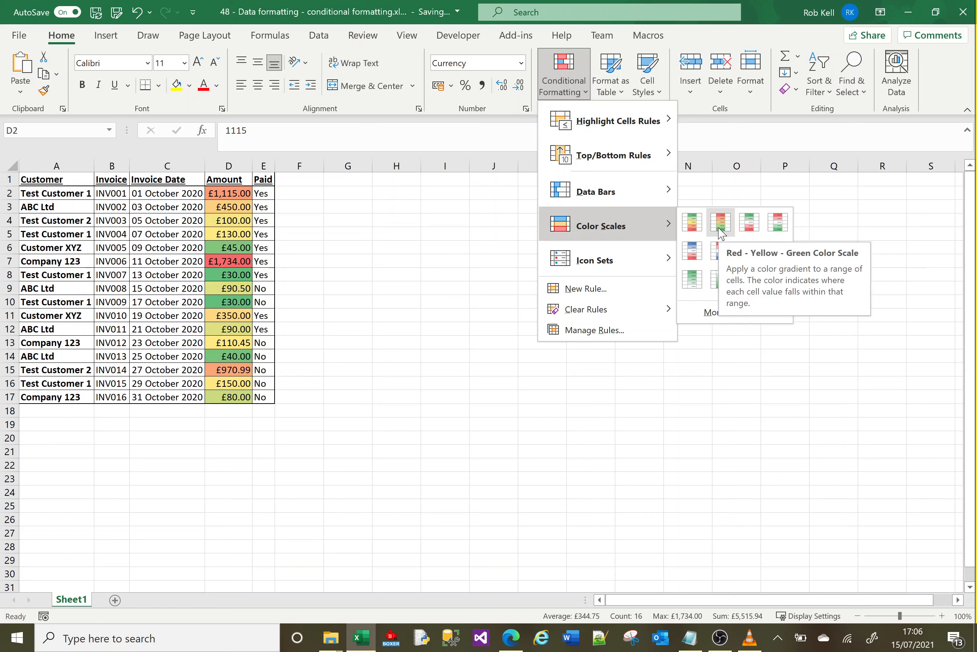
left_click(690, 228)
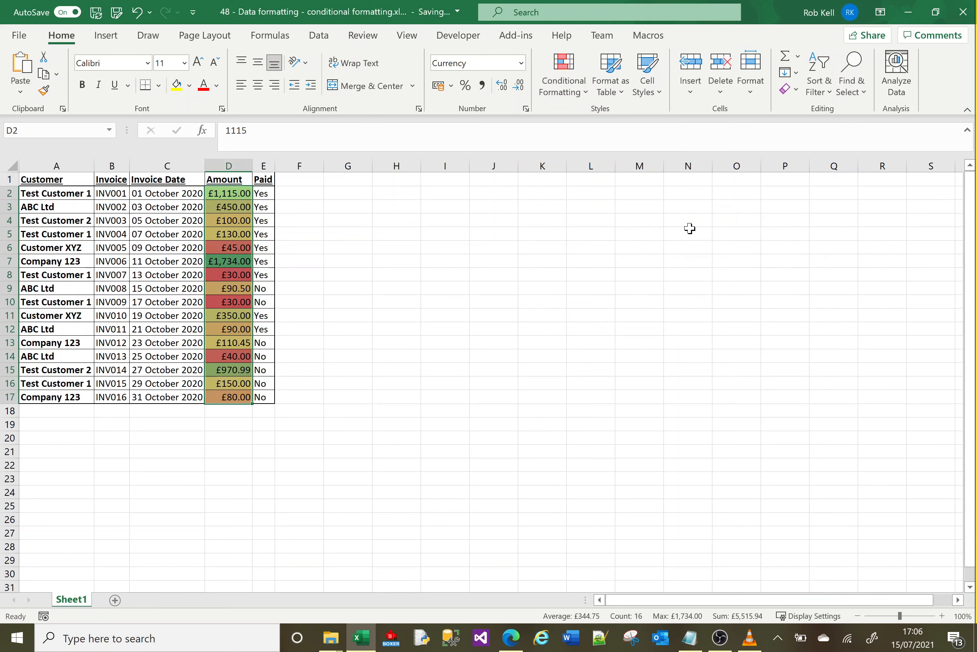
left_click(410, 275)
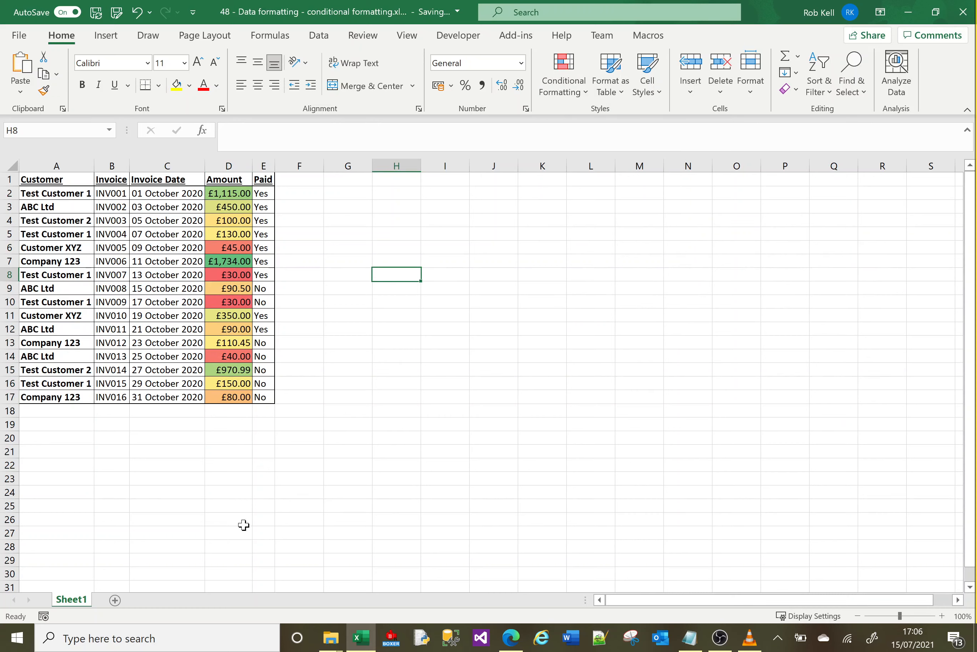
Test the color scale by setting invoice INV007's amount in D8 to 1000, and return it to 30.
left_click(222, 275)
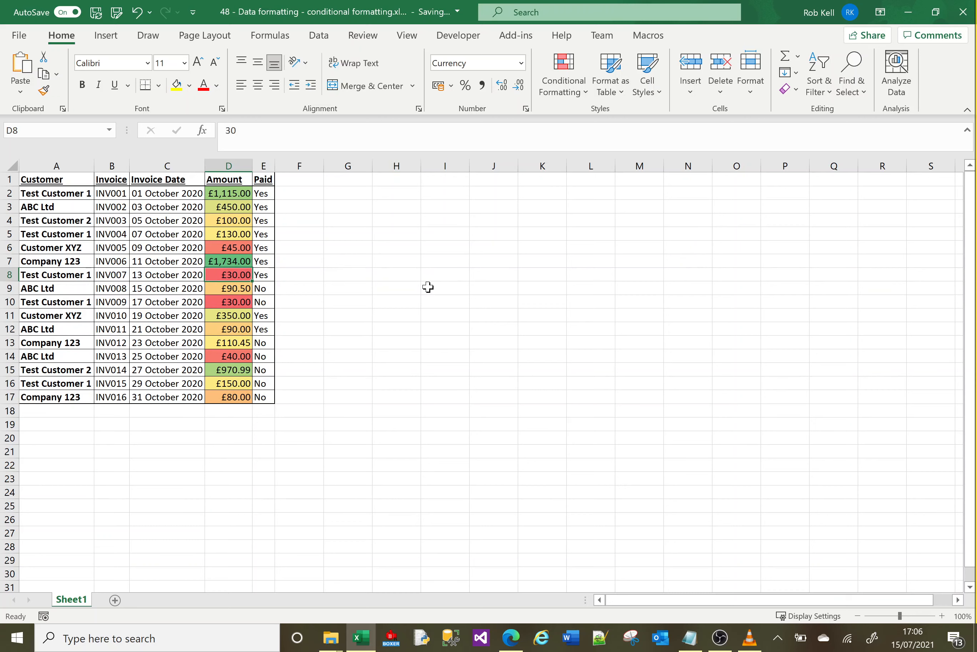
type("1000")
key("Return")
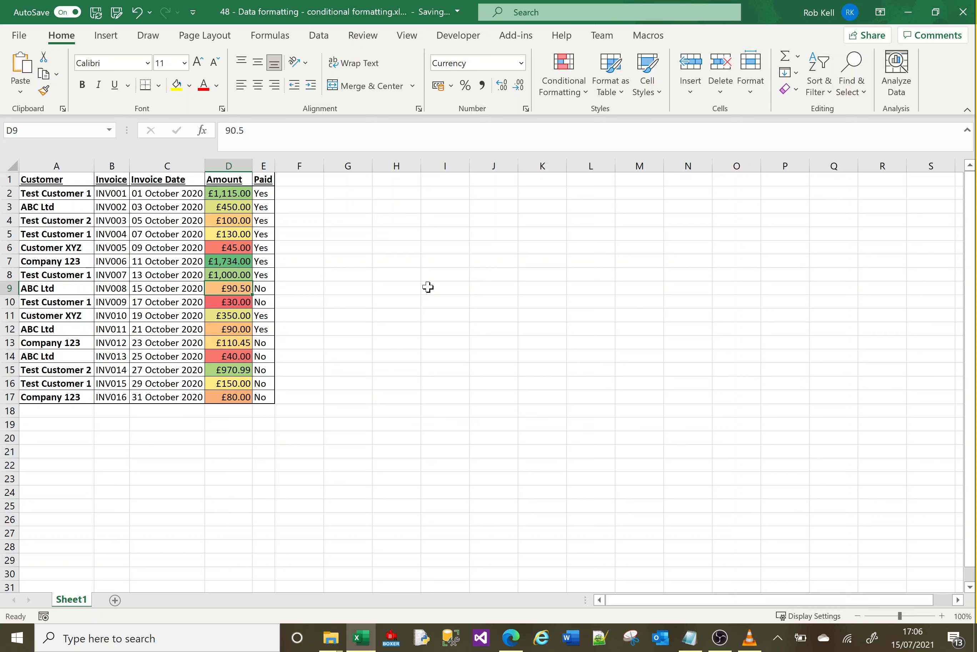
key("Up")
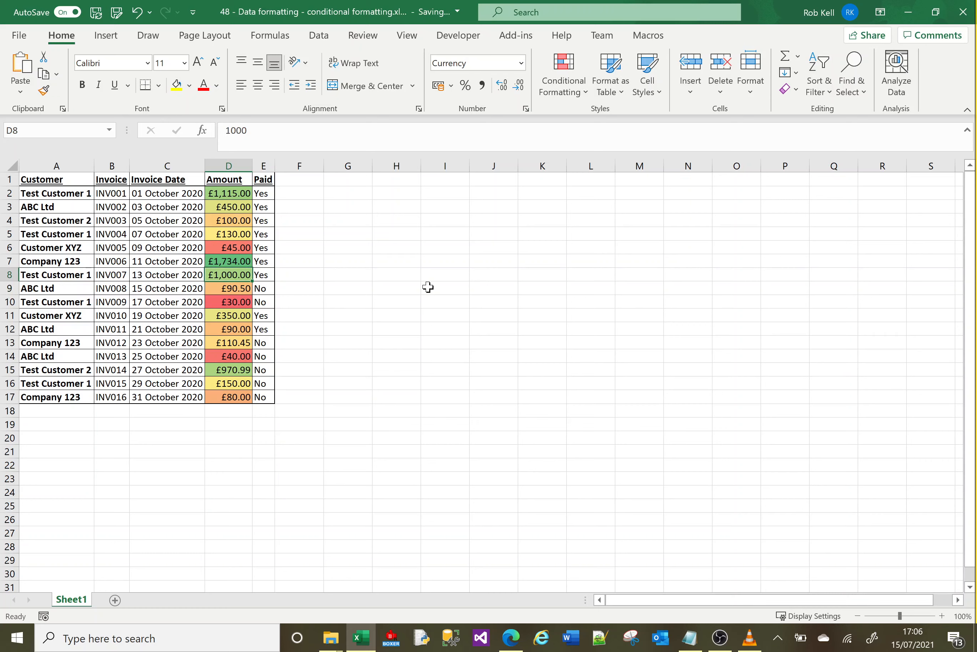
type("30")
key("Return")
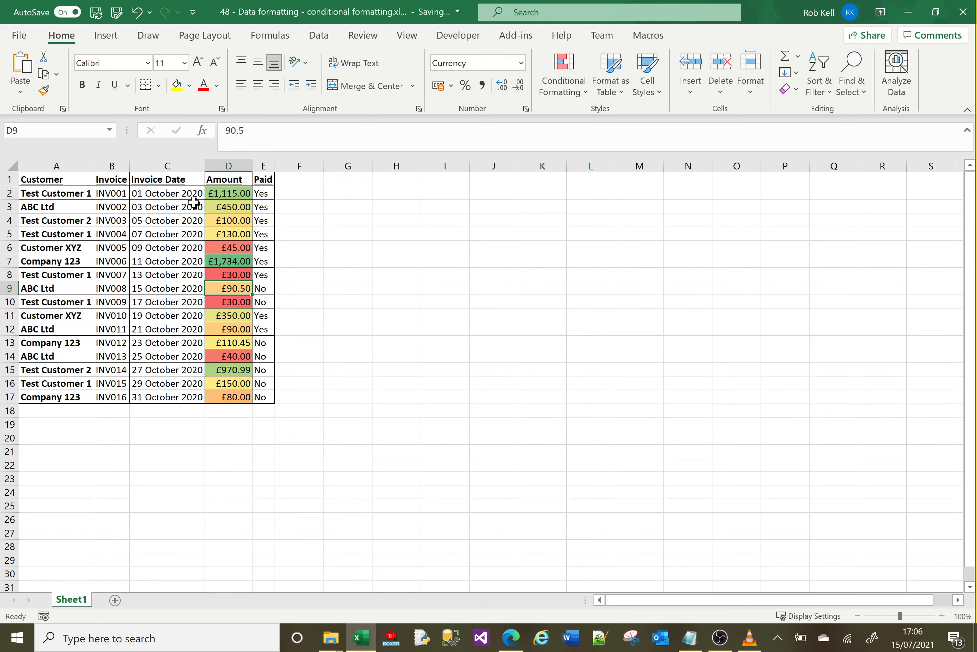
Apply the Green - Yellow Color Scale to the invoice dates in C2:C17.
left_click(179, 194)
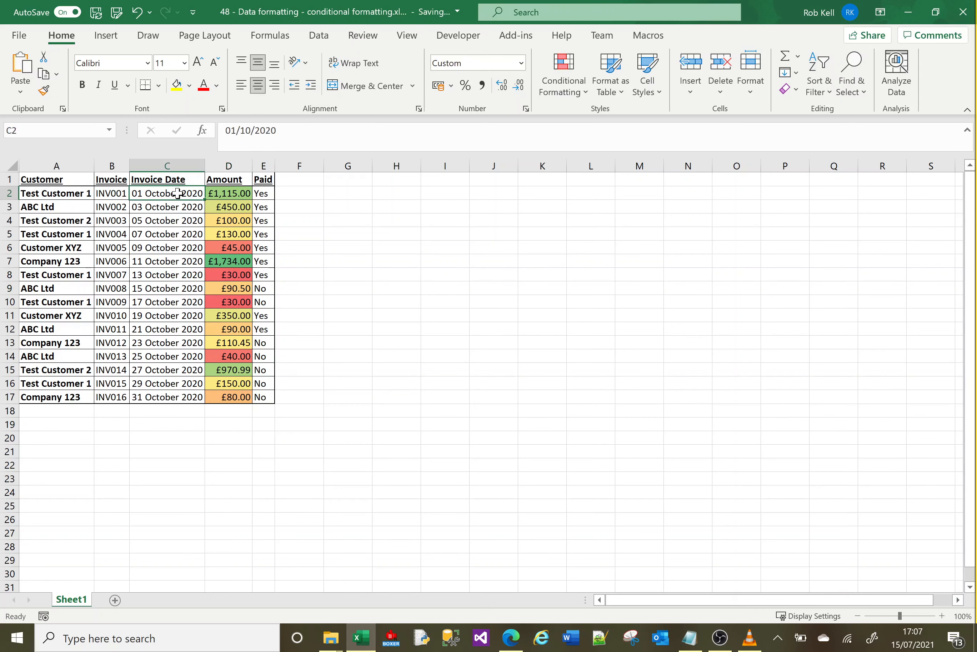
left_click(181, 395, "shift")
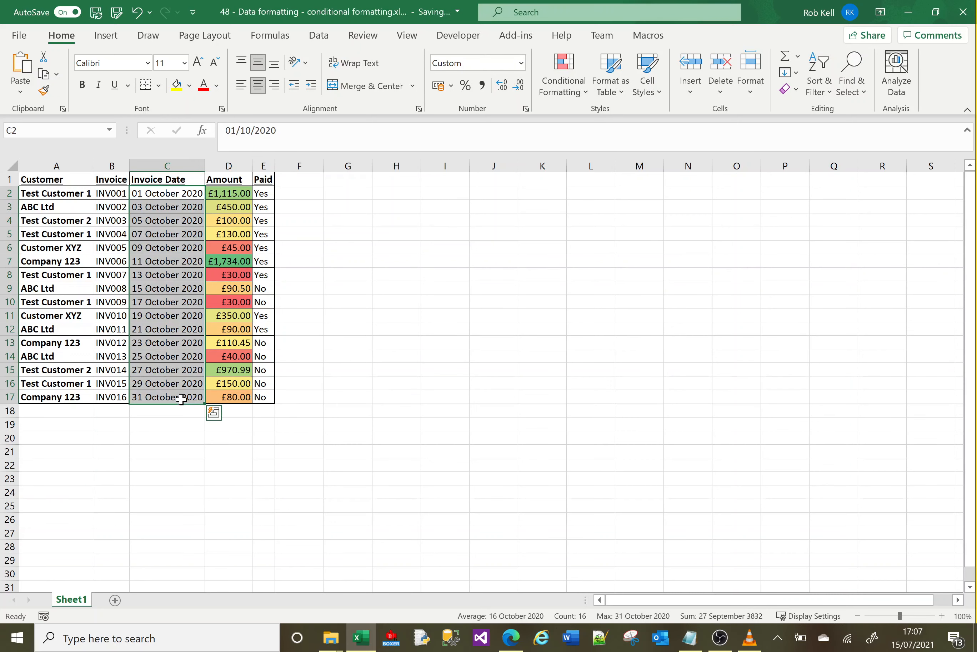
left_click(580, 100)
mouse_move(597, 232)
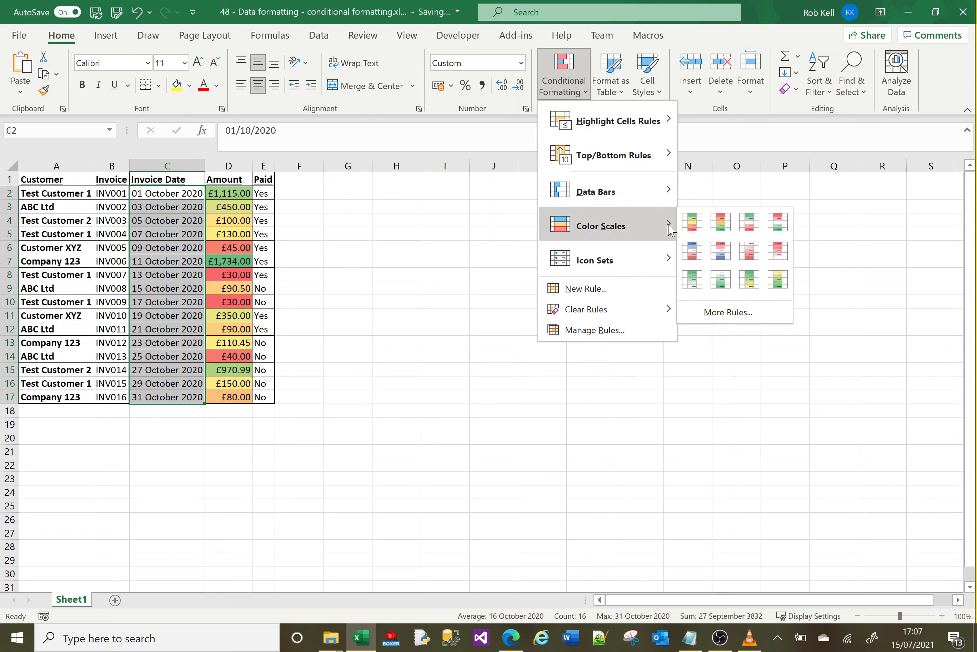
left_click(750, 279)
left_click(353, 314)
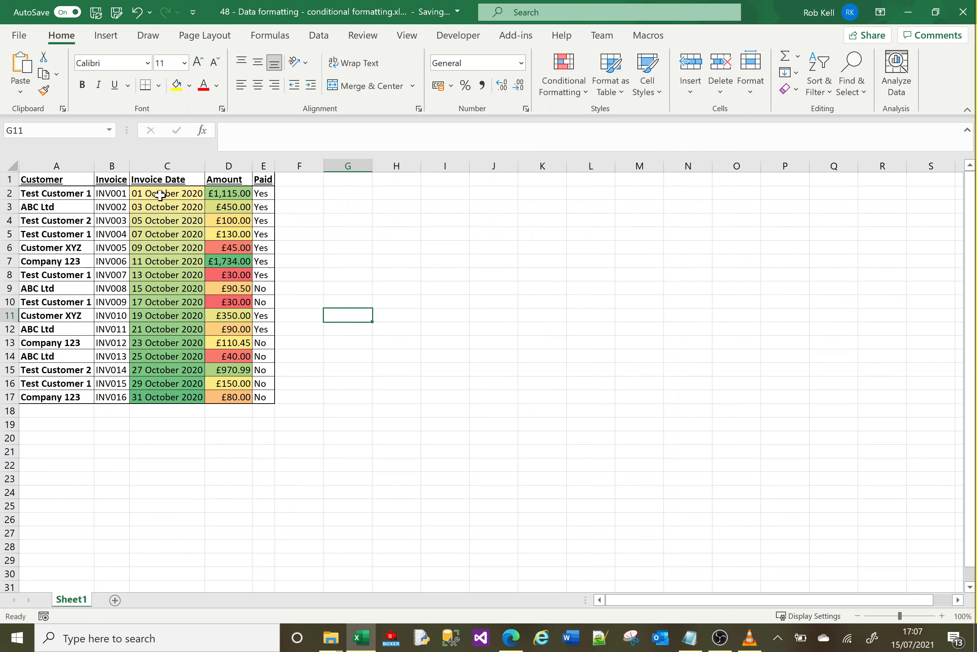
left_click(166, 402)
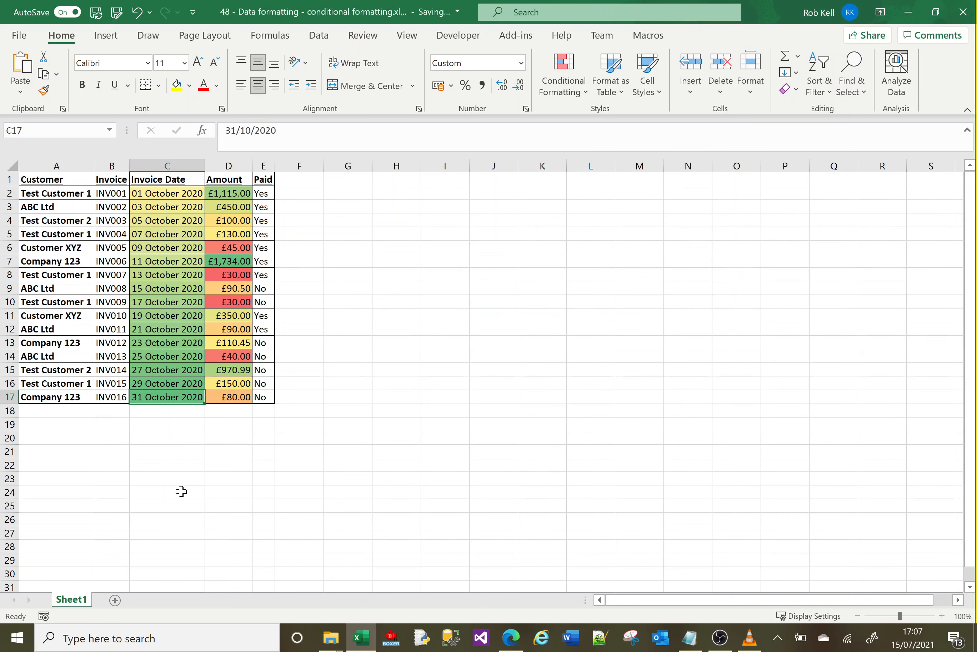
Sort the invoice table by Amount from smallest to largest.
left_click(228, 235)
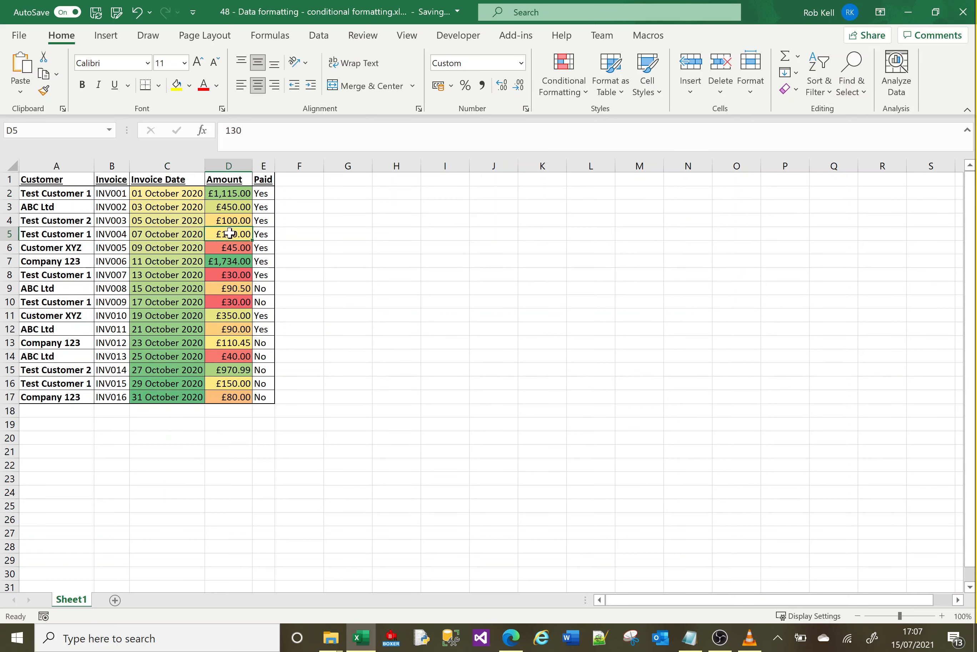
left_click(318, 35)
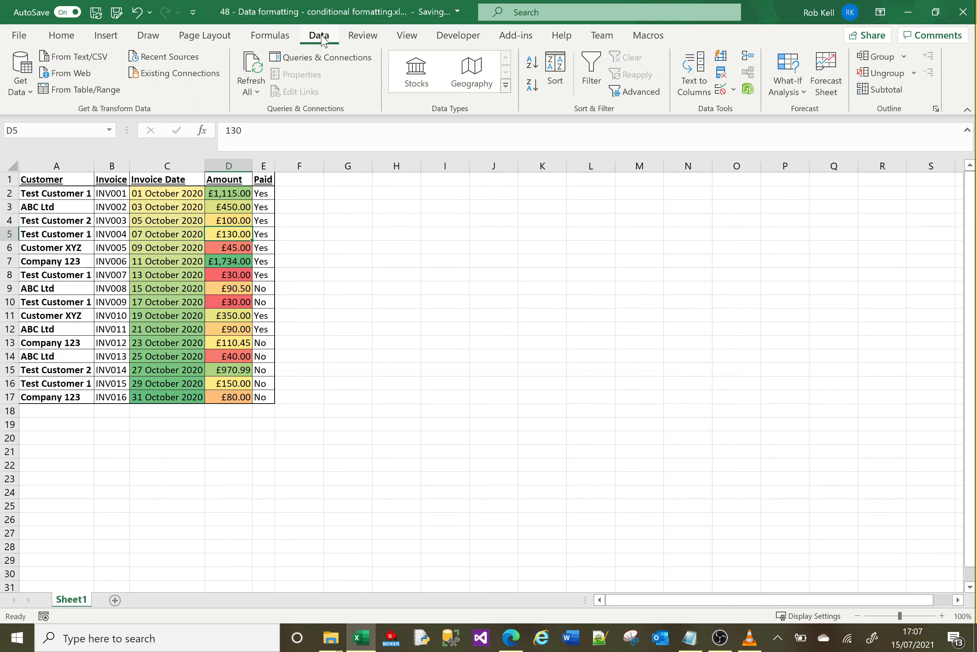
left_click(533, 63)
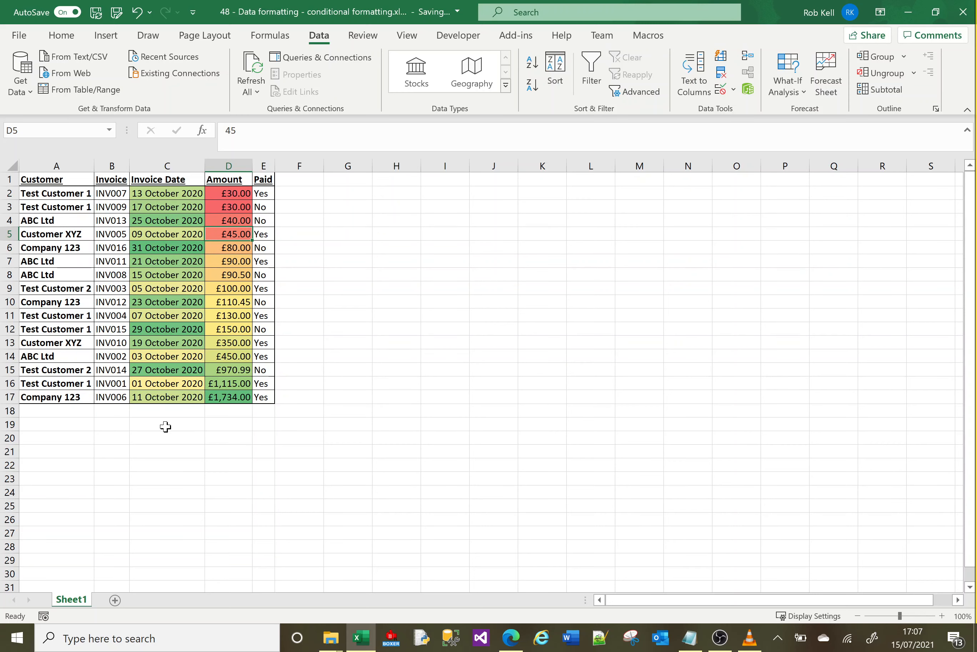
Sort the invoice table by Invoice Date from oldest to newest.
left_click(170, 233)
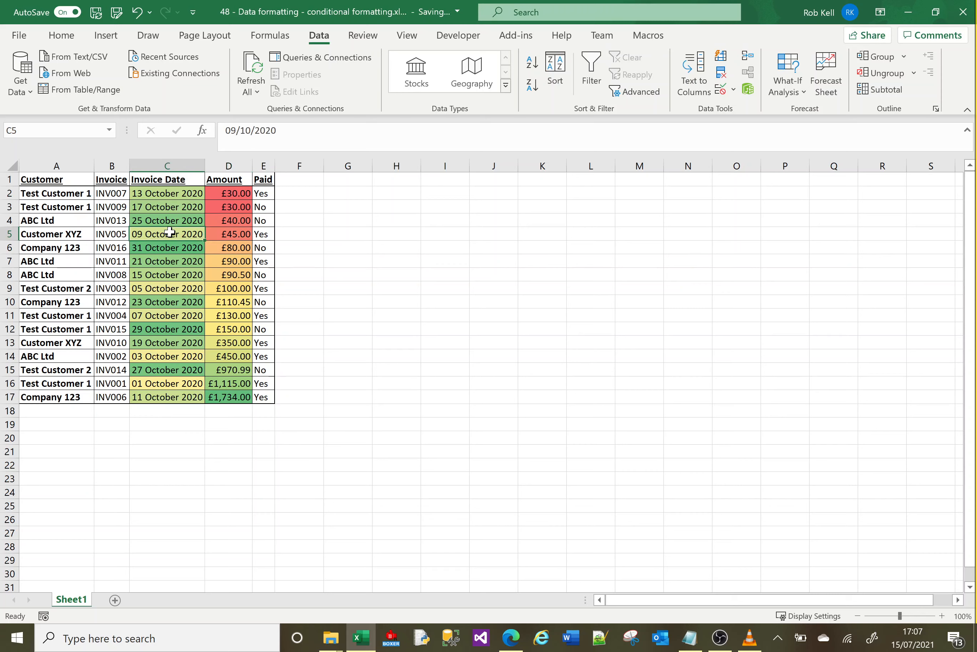
left_click(537, 64)
left_click(415, 207)
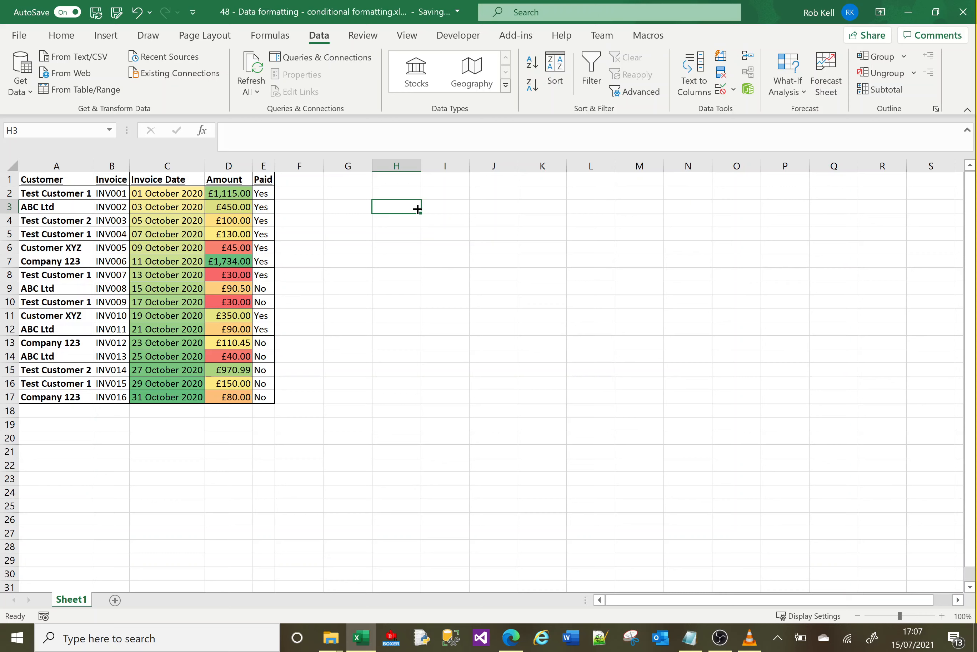
Clear the color scale from the amounts in D2:D17, keeping the one on the invoice dates.
left_click(232, 195)
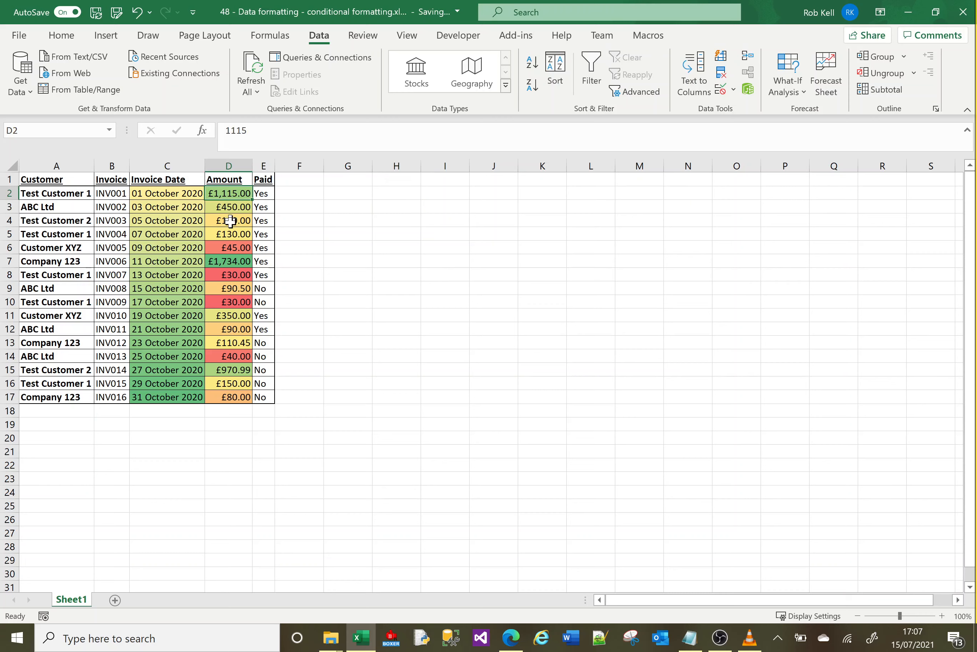
left_click(234, 395, "shift")
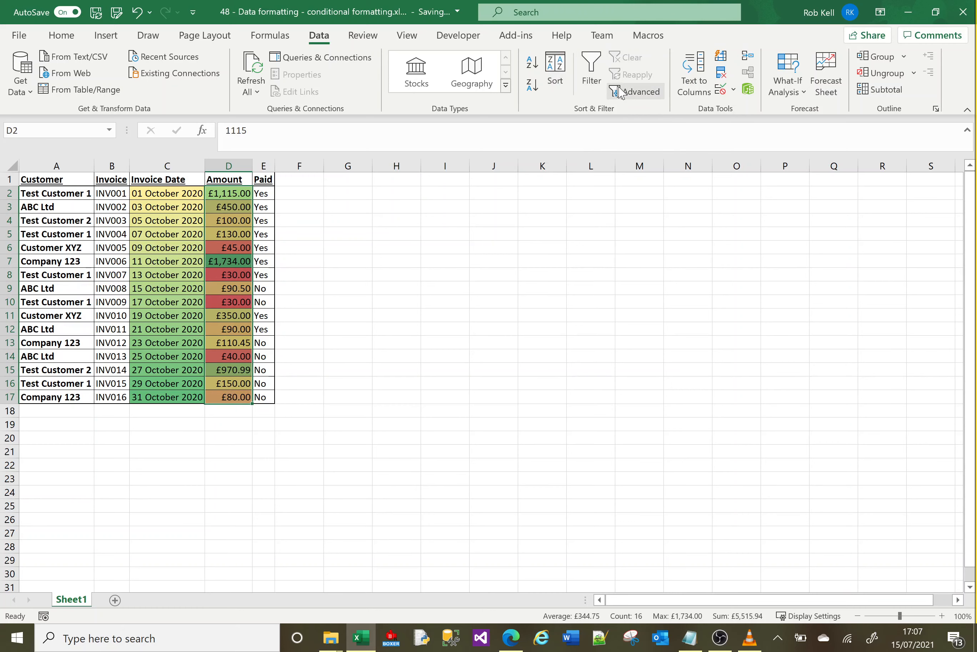
left_click(61, 35)
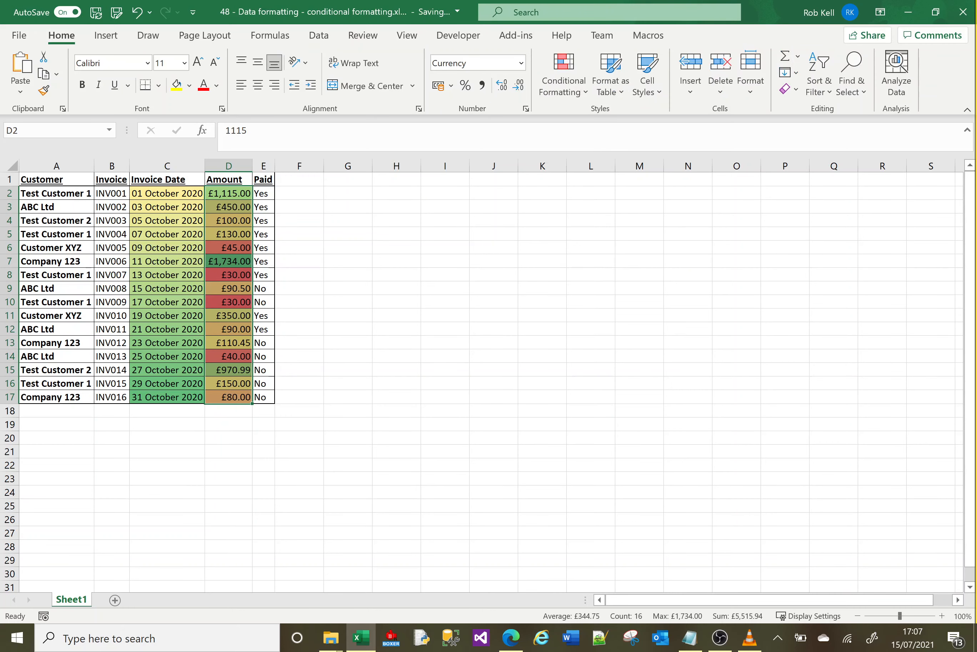
left_click(584, 93)
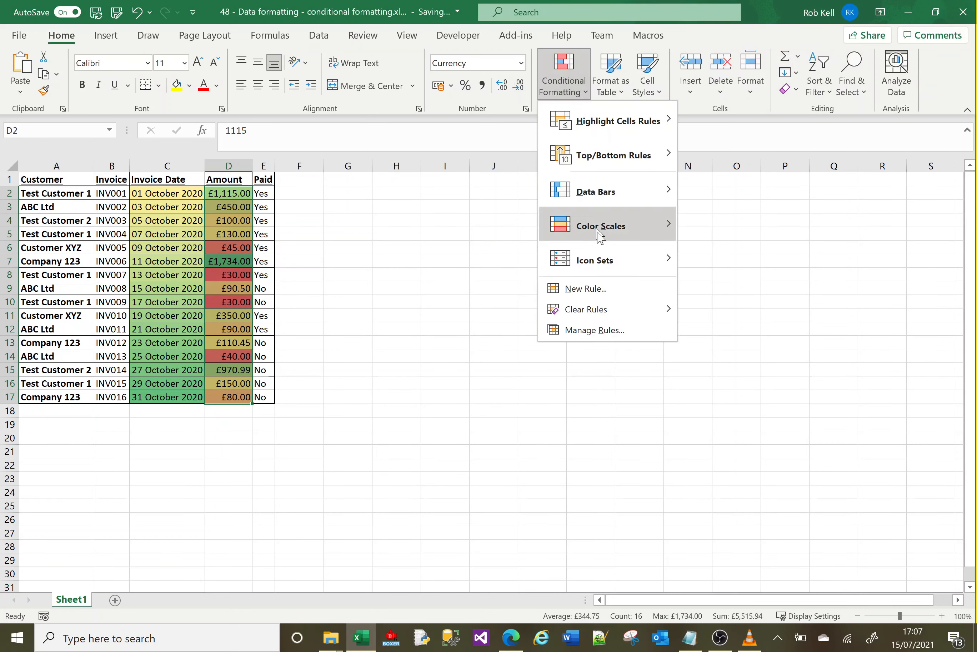
mouse_move(633, 312)
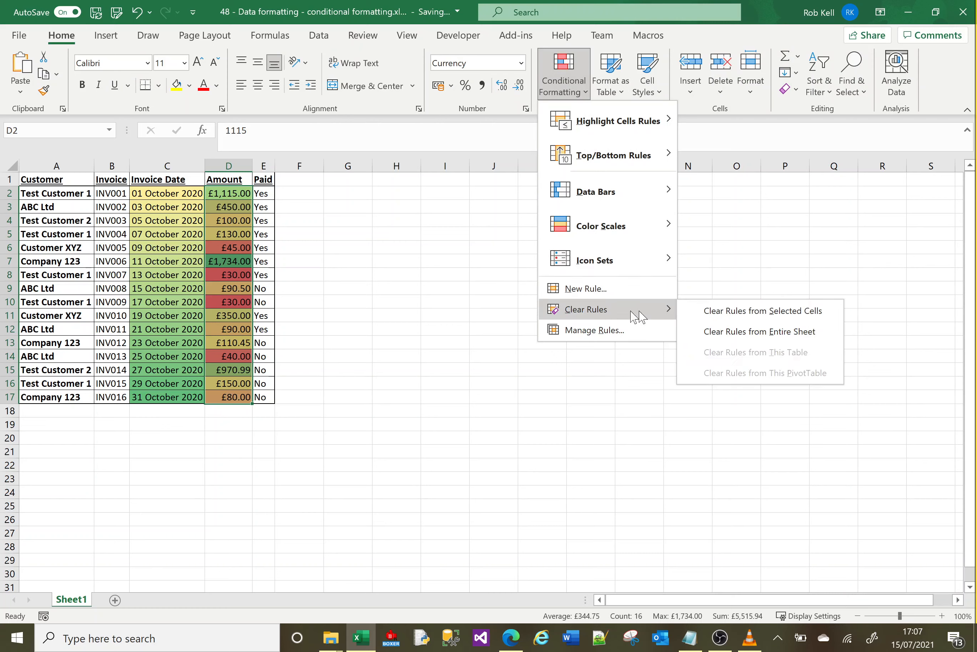
left_click(722, 313)
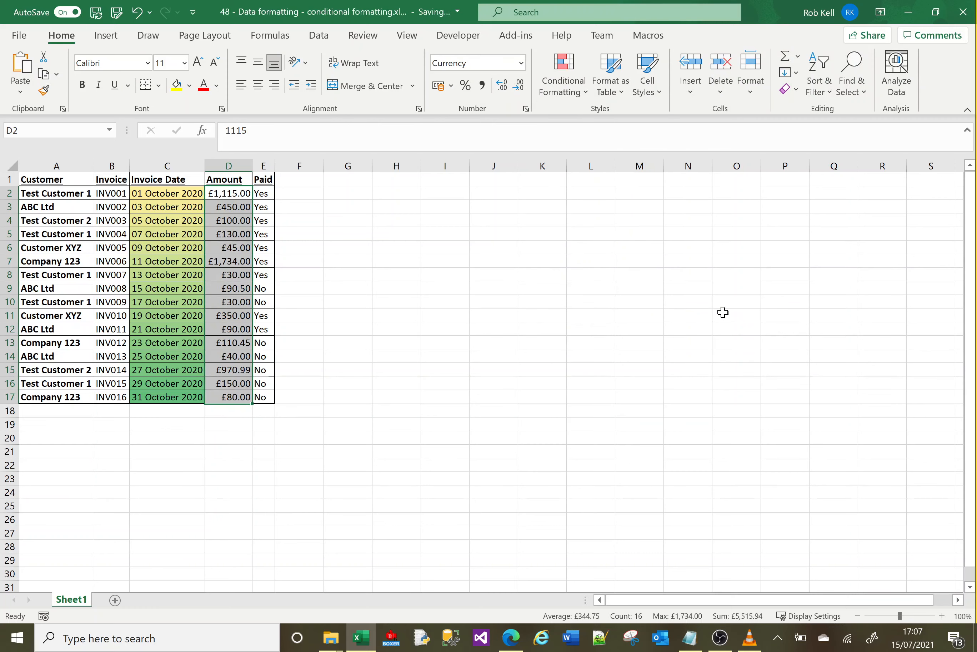
Add a Greater Than 500 highlight rule to the amounts in D2:D17 using Green Fill with Dark Green Text.
left_click(584, 95)
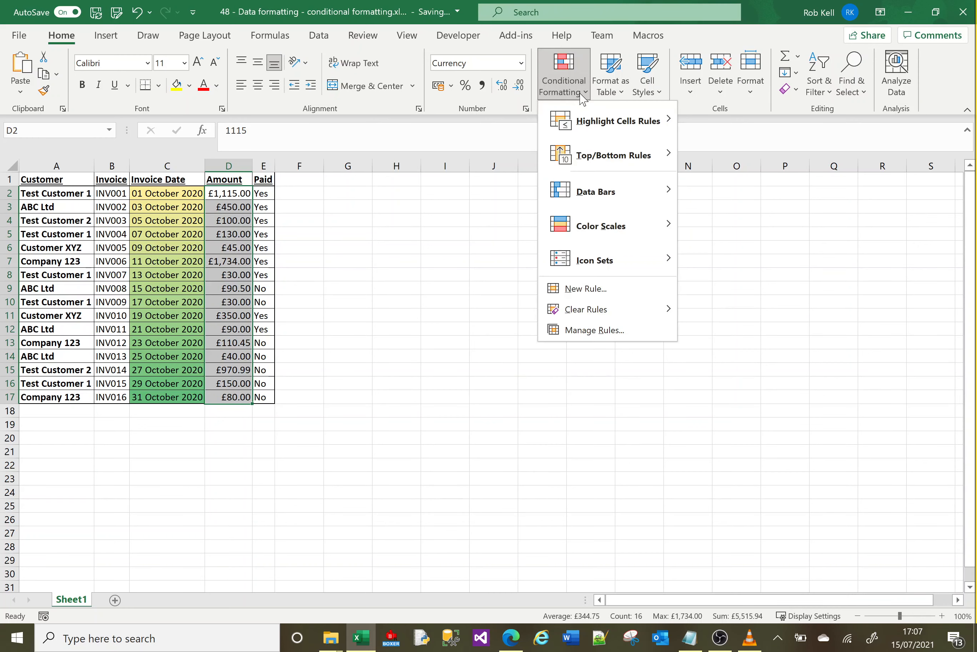
mouse_move(586, 129)
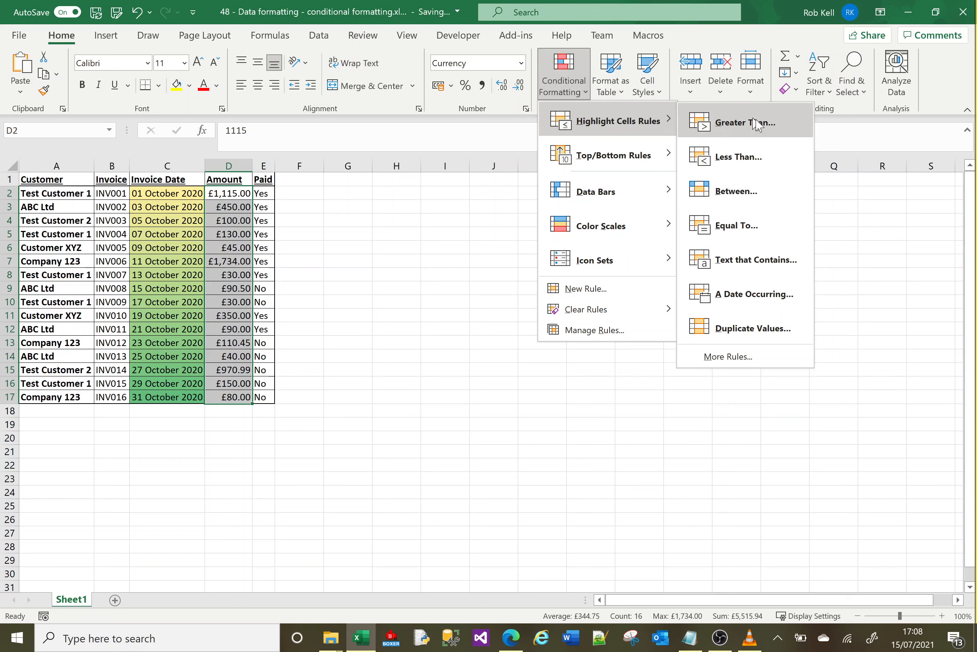
left_click(776, 130)
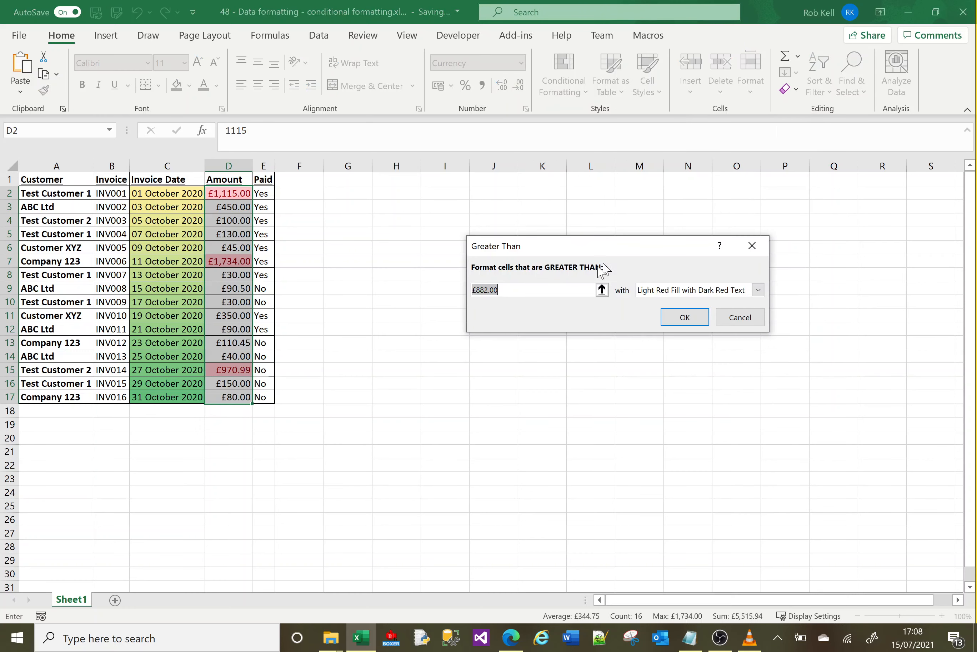
left_click(553, 290)
key("BackSpace")
key("BackSpace")
key("BackSpace")
key("BackSpace")
key("BackSpace")
key("BackSpace")
key("BackSpace")
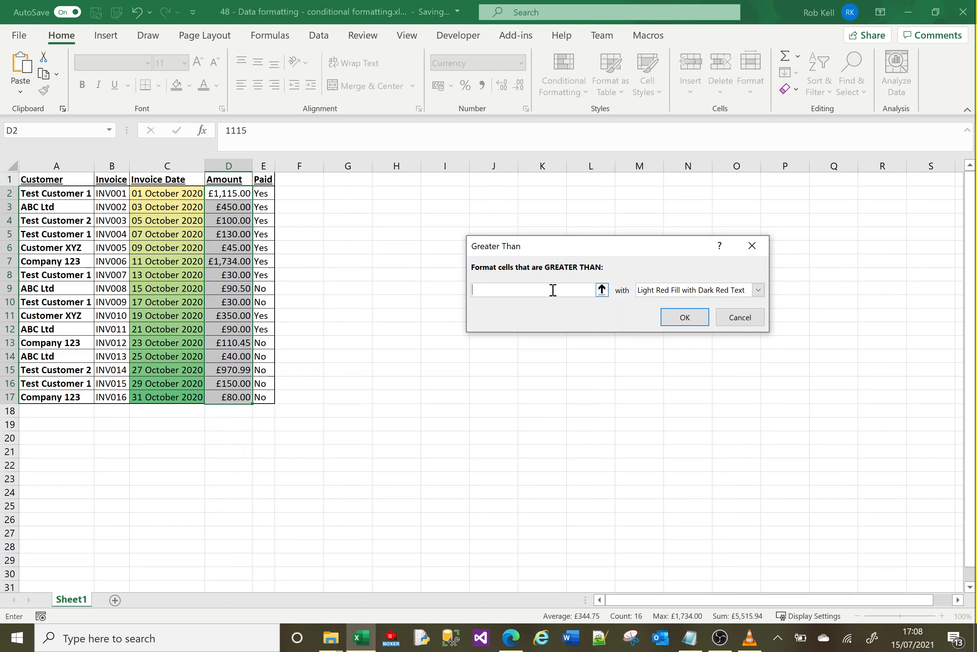
type("500")
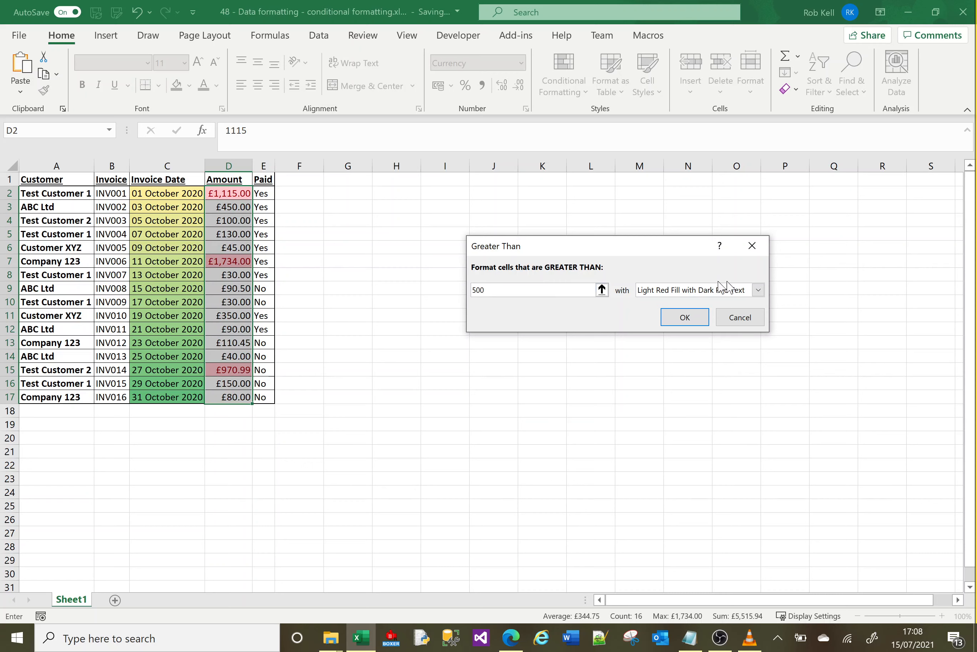
left_click(758, 290)
left_click(693, 326)
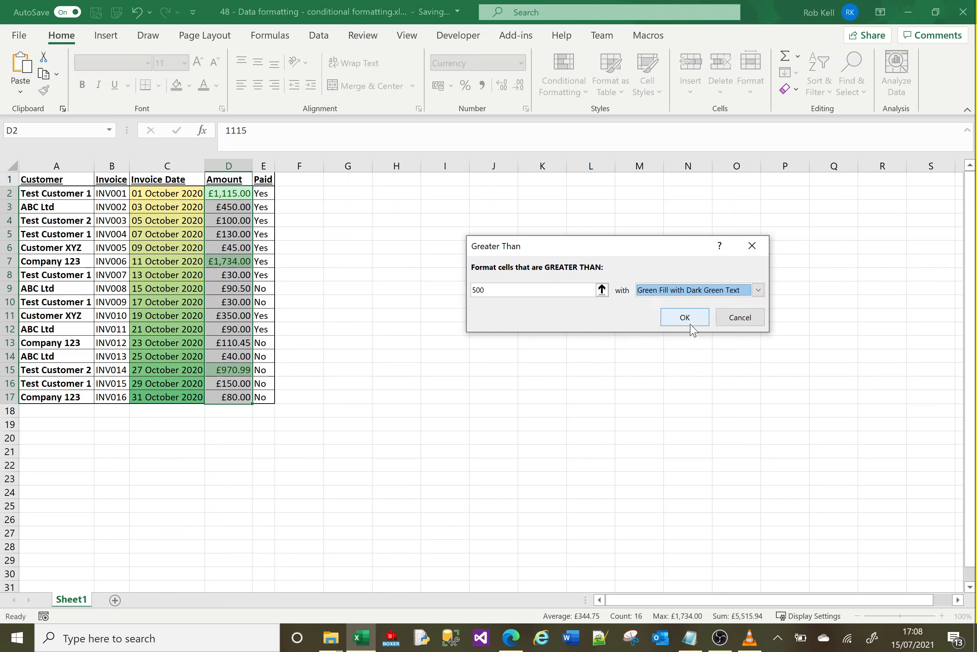
left_click(684, 319)
left_click(479, 353)
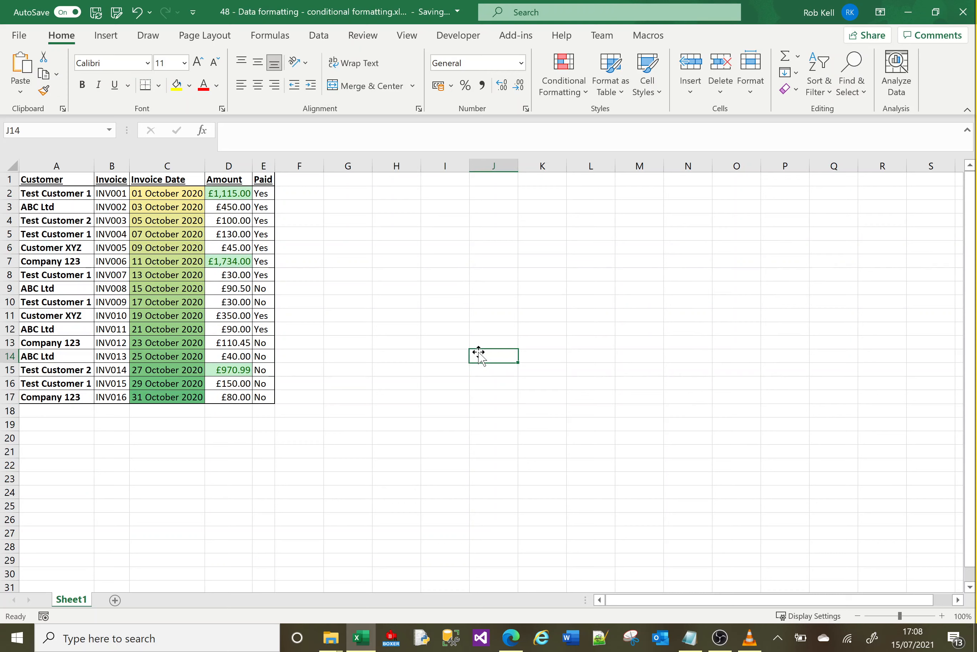
Test the highlight rule by entering 501, 499 and 500 in turn as the INV007 amount in D8.
left_click(229, 273)
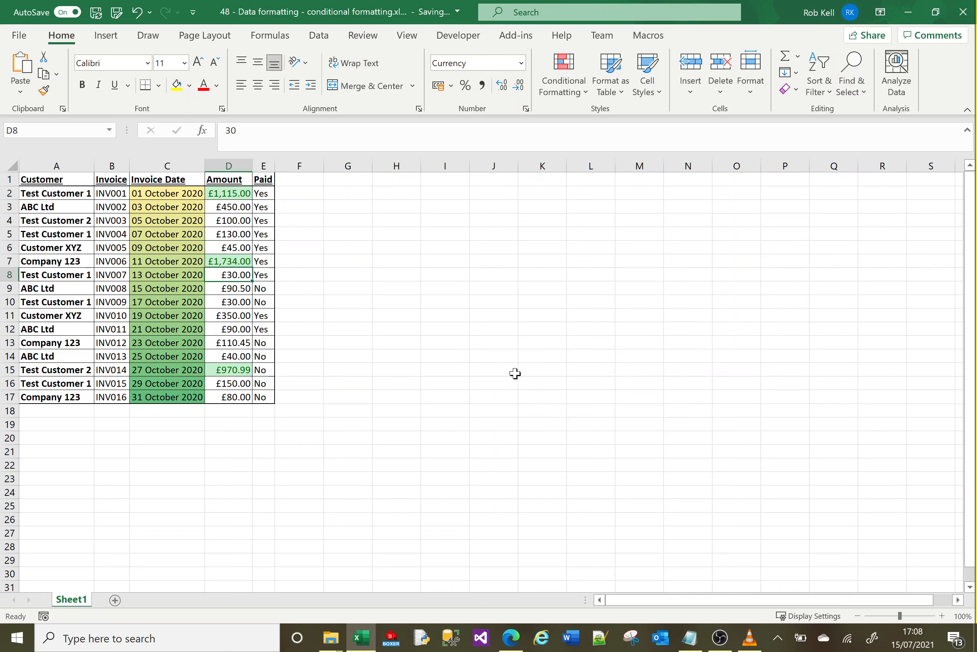
type("501")
key("Return")
key("Up")
type("499")
key("Return")
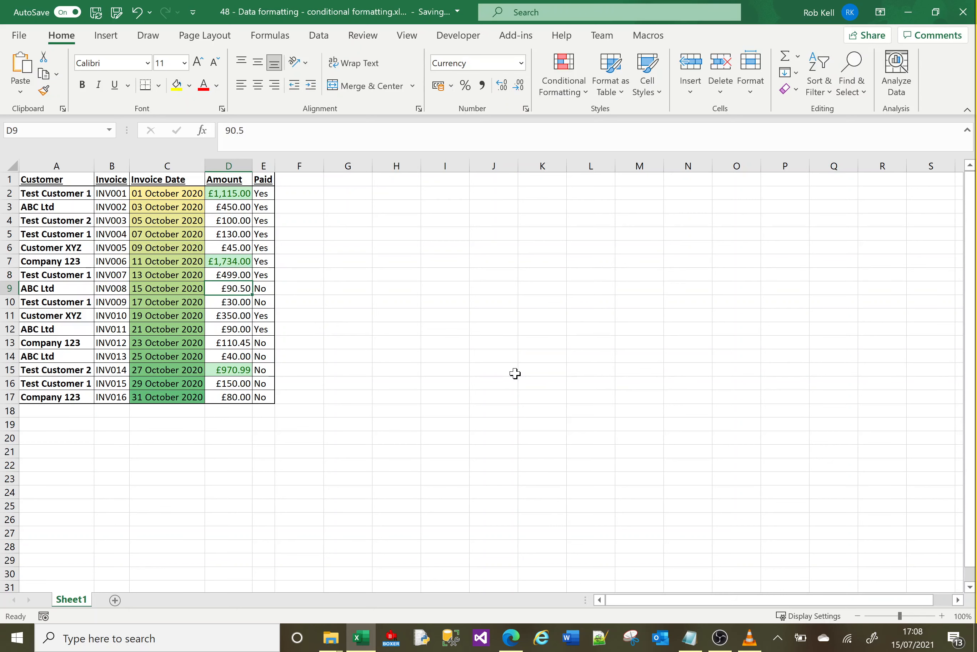
key("Up")
type("500")
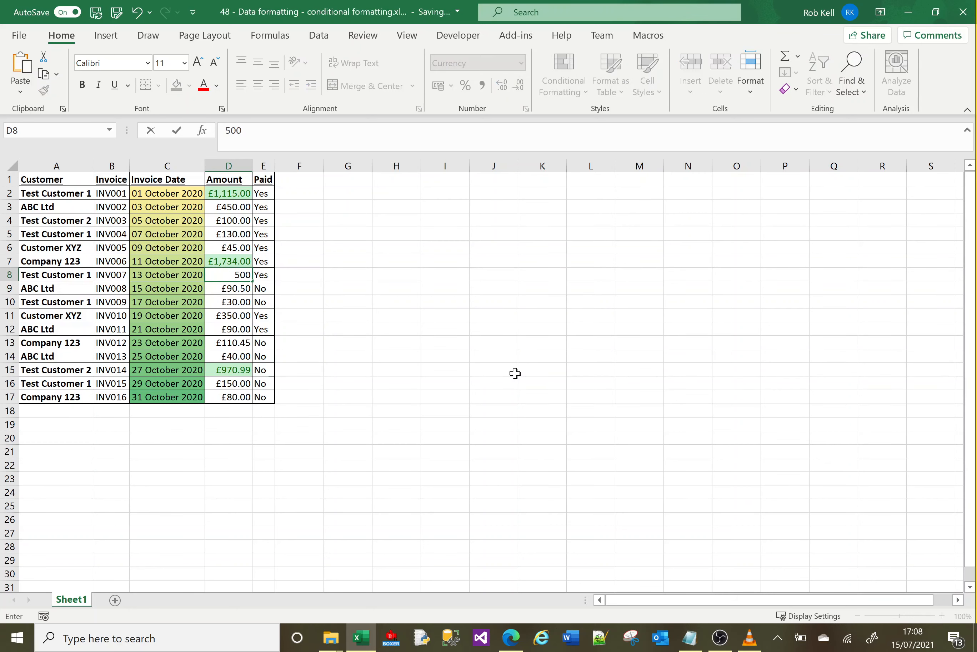
key("Return")
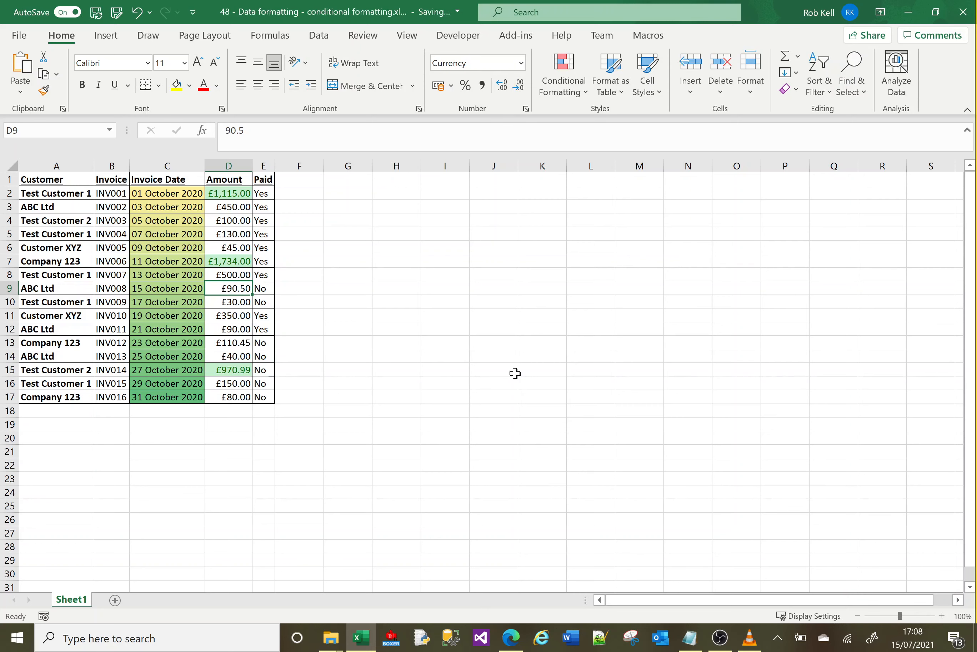
Test the INV007 amount in D8 with 501 again and restore it to 30.
key("Up")
type("501")
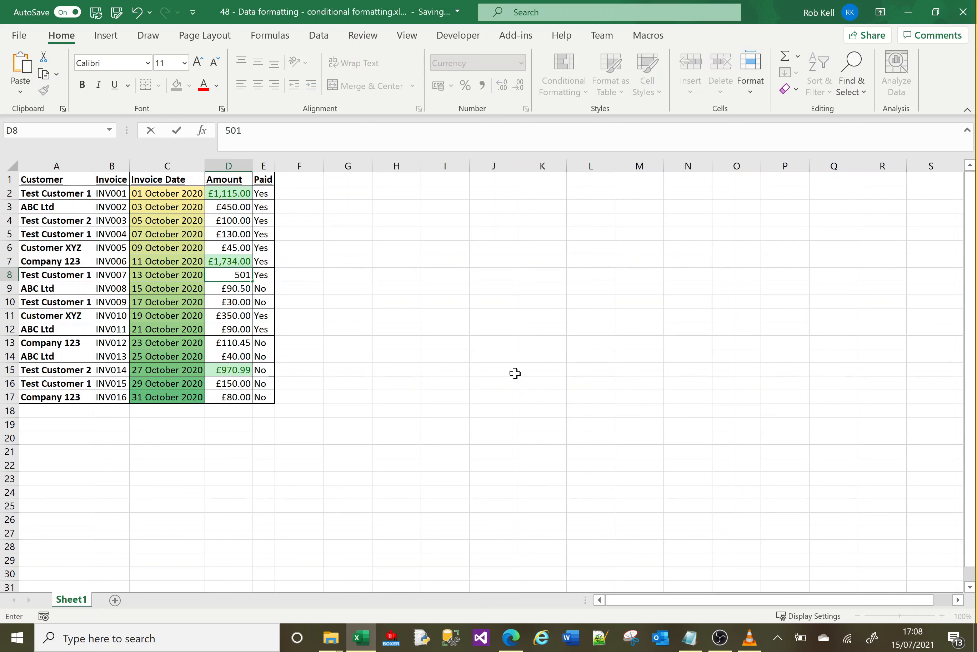
key("Return")
key("Up")
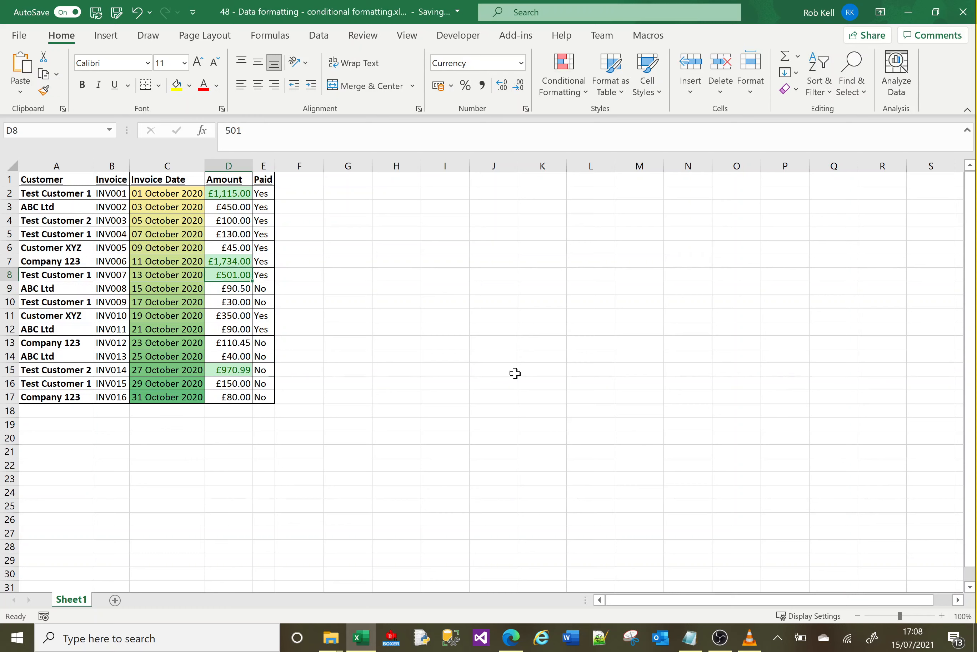
type("30")
key("Return")
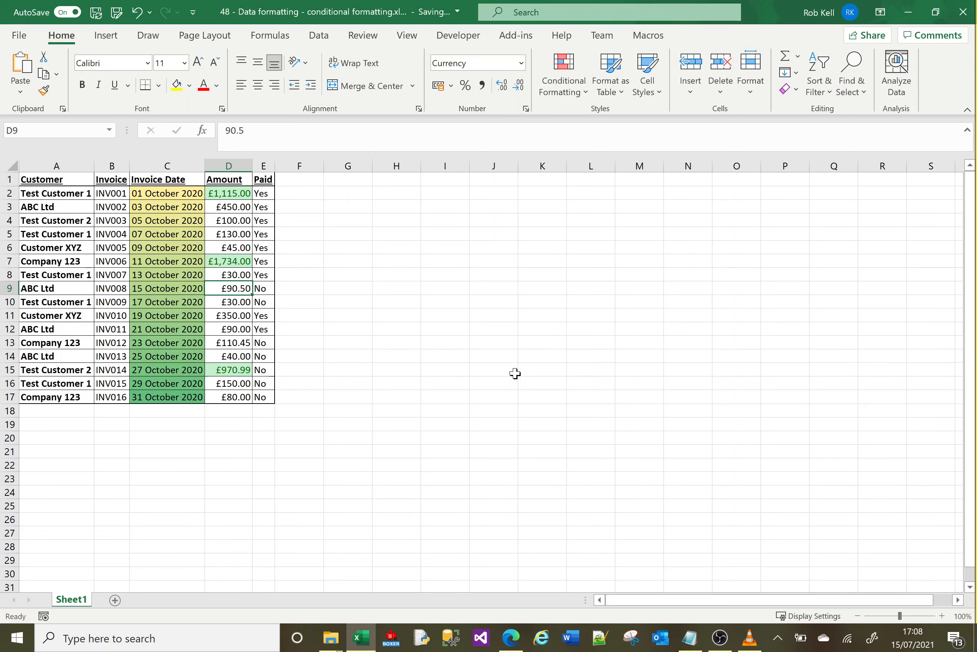
left_click(566, 78)
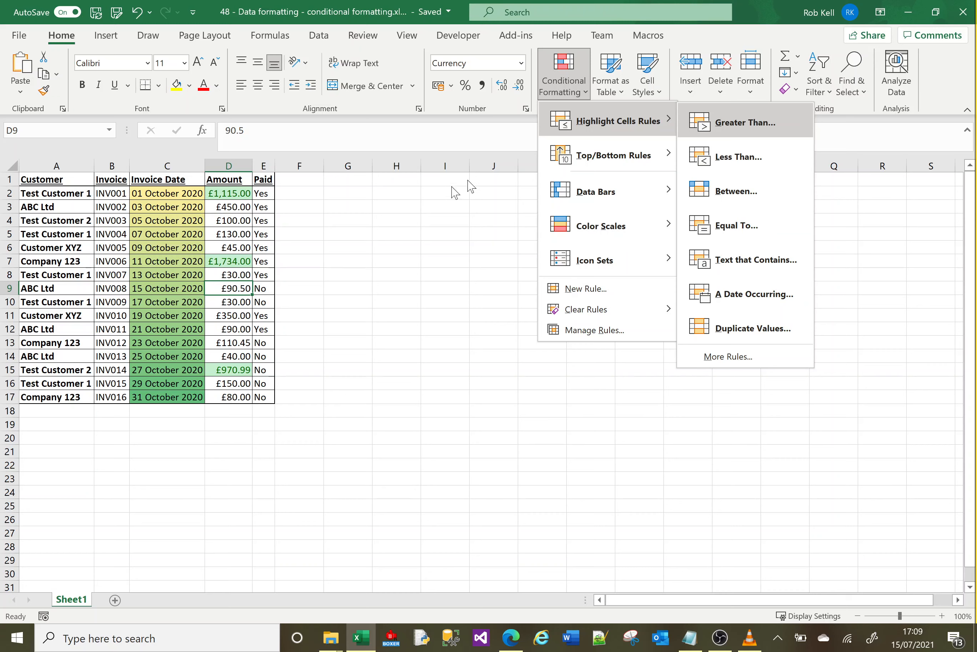
key("Escape")
key("Escape")
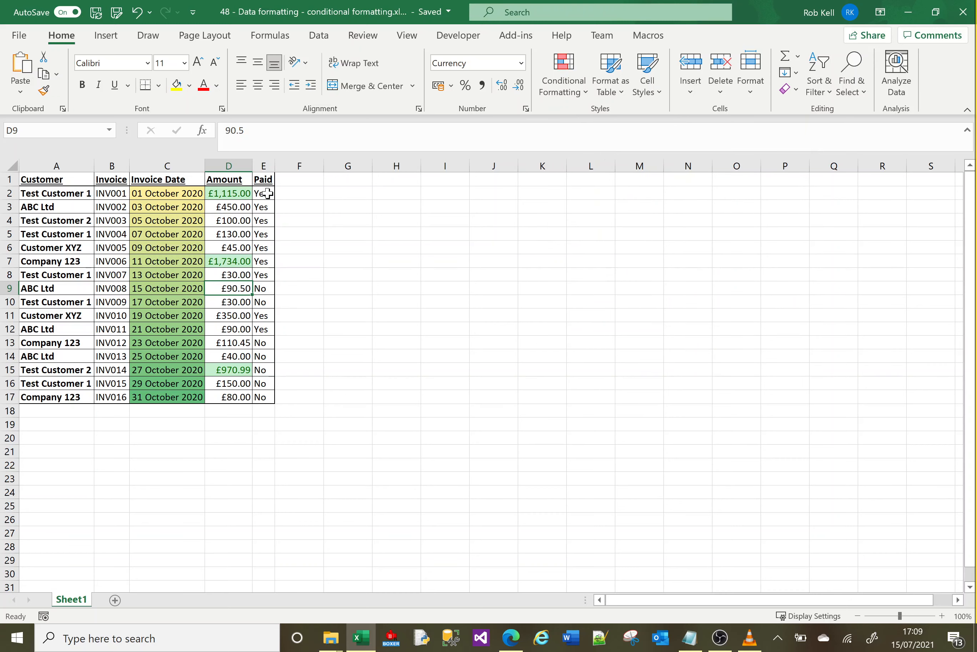
Add an Equal To highlight rule for "No" to the Paid values in E2:E17 using Light Red Fill with Dark Red Text.
left_click(268, 193)
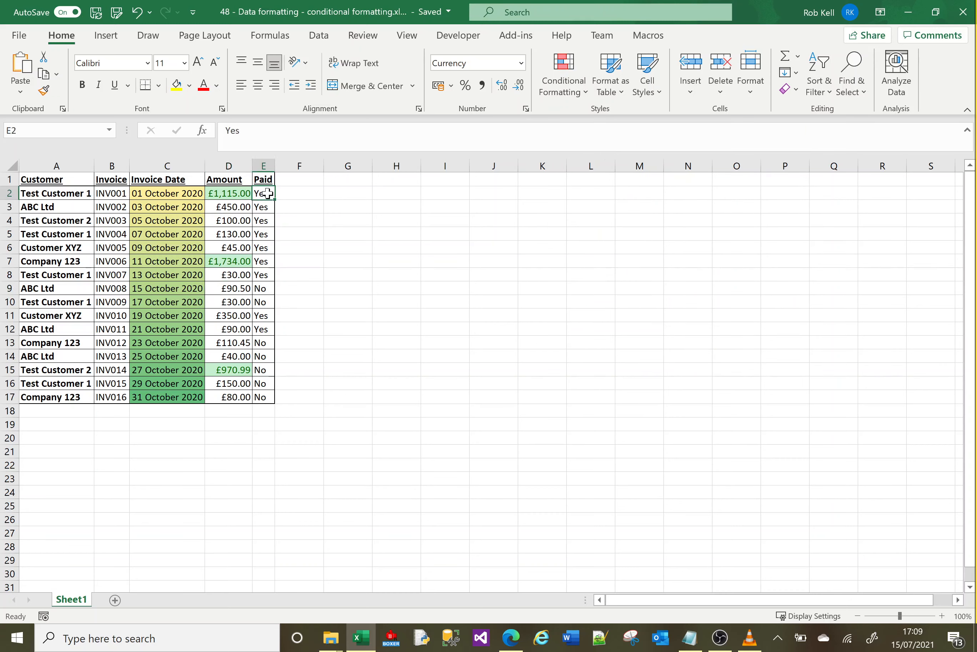
left_click(264, 396, "shift")
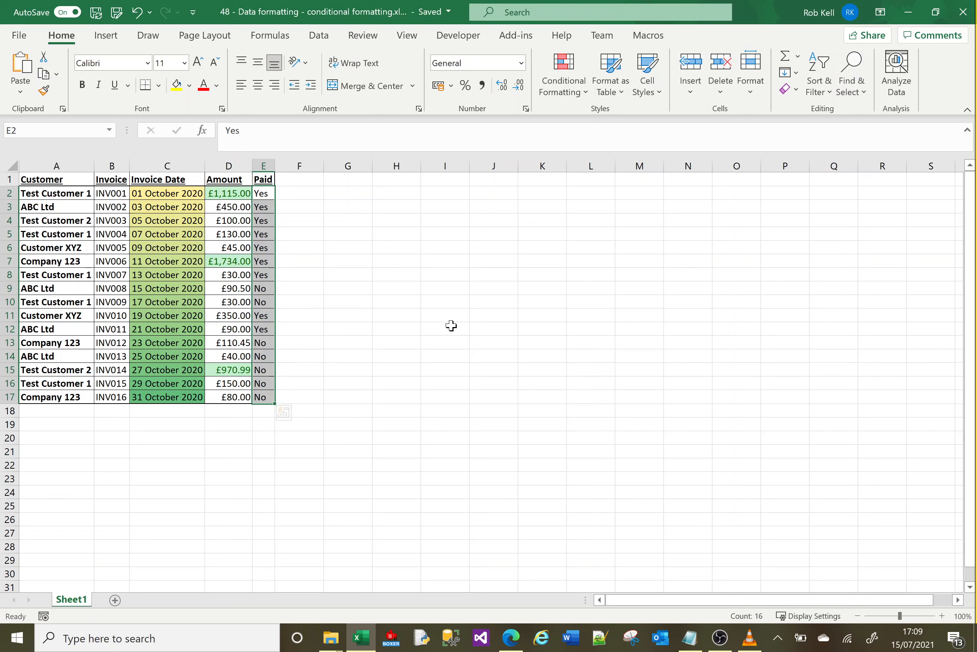
left_click(577, 94)
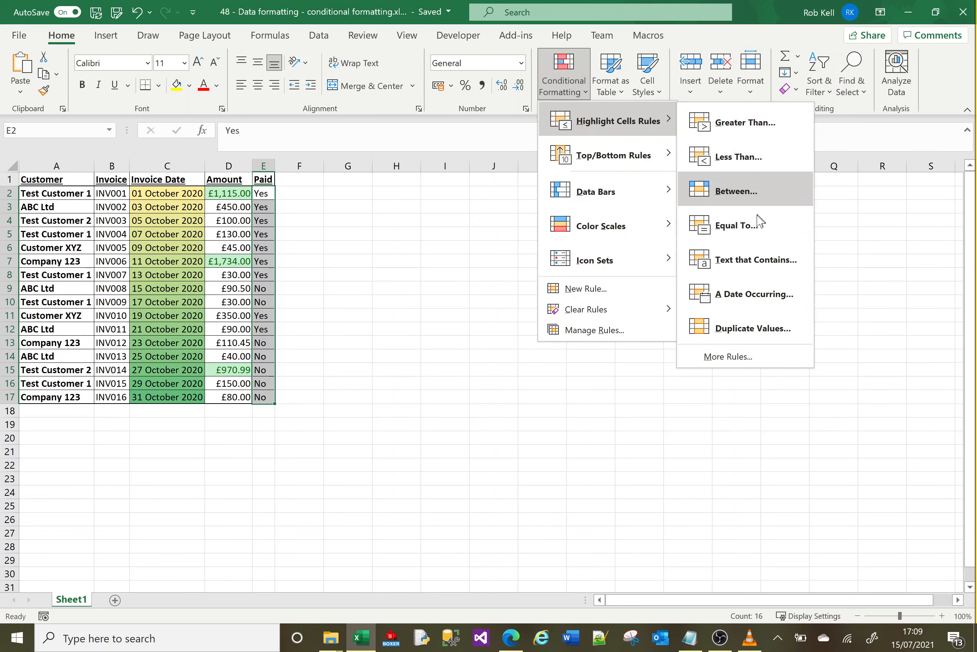
left_click(757, 235)
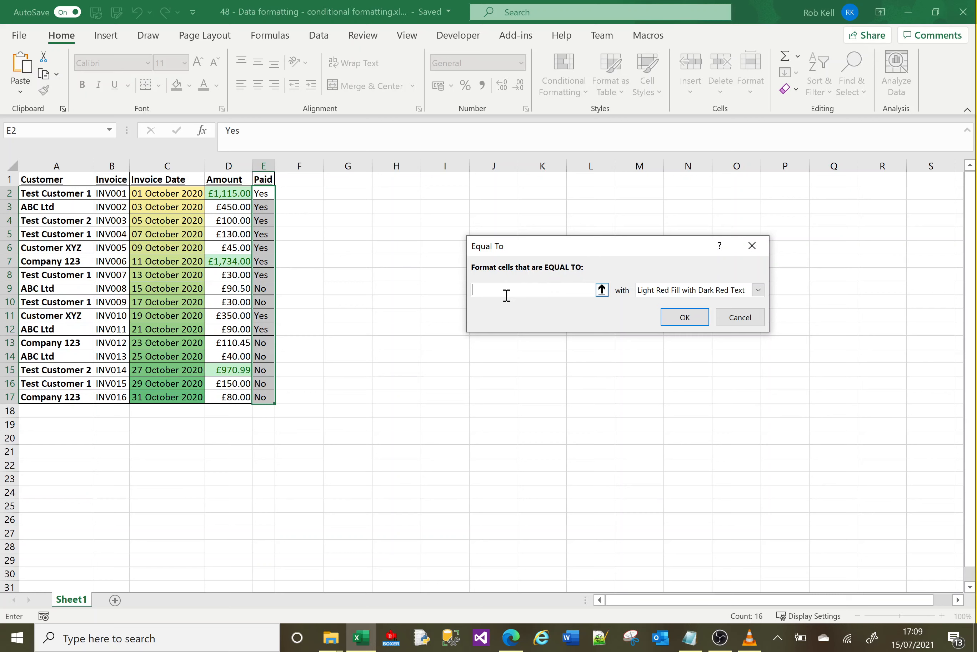
type("No")
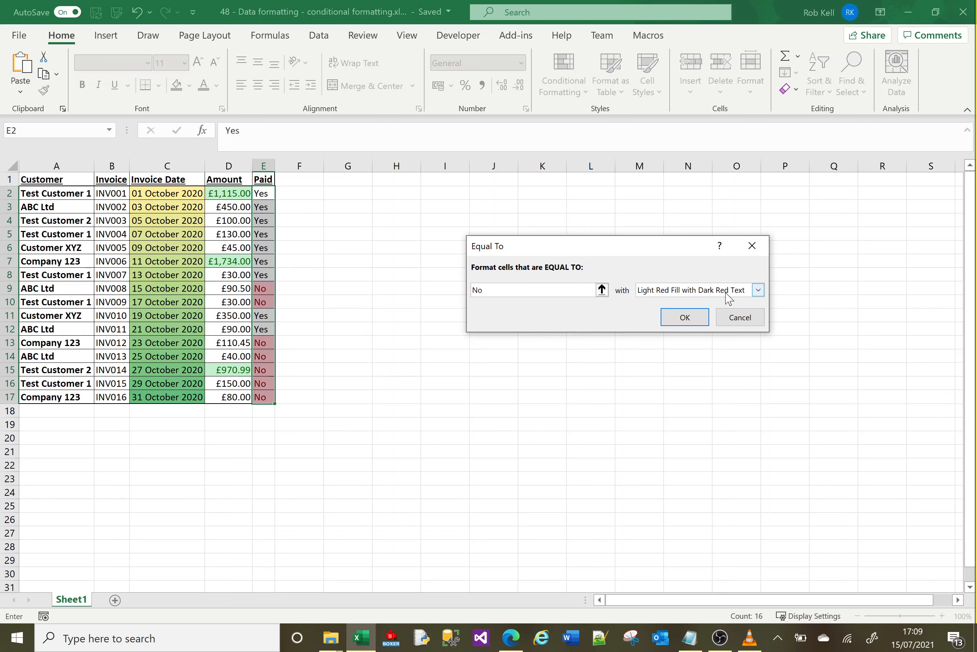
left_click(685, 319)
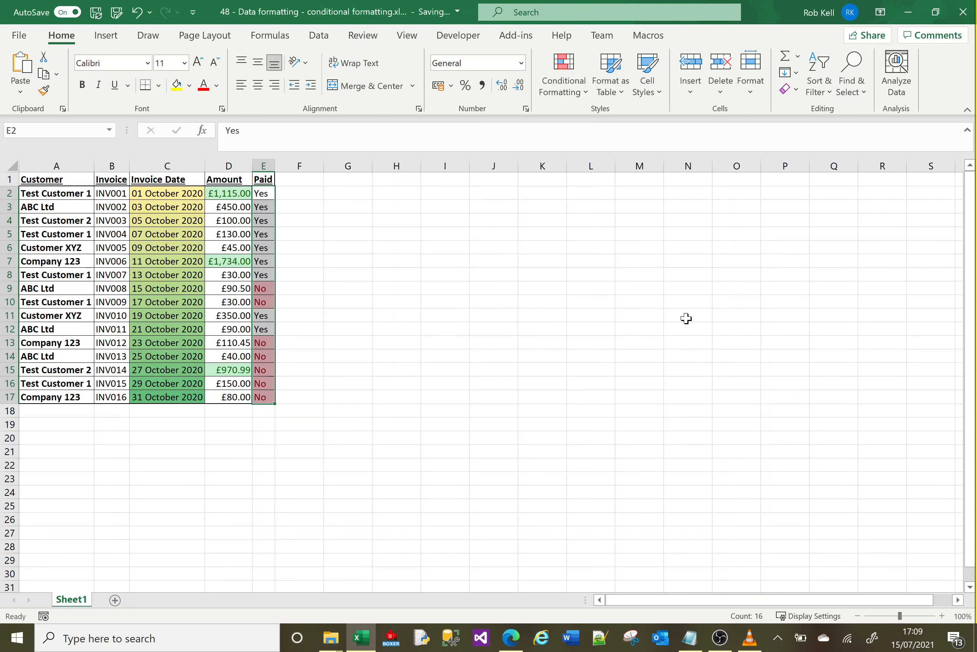
Add an Equal To highlight rule for "Yes" to E2:E17 using Green Fill with Dark Green Text.
left_click(578, 98)
mouse_move(586, 122)
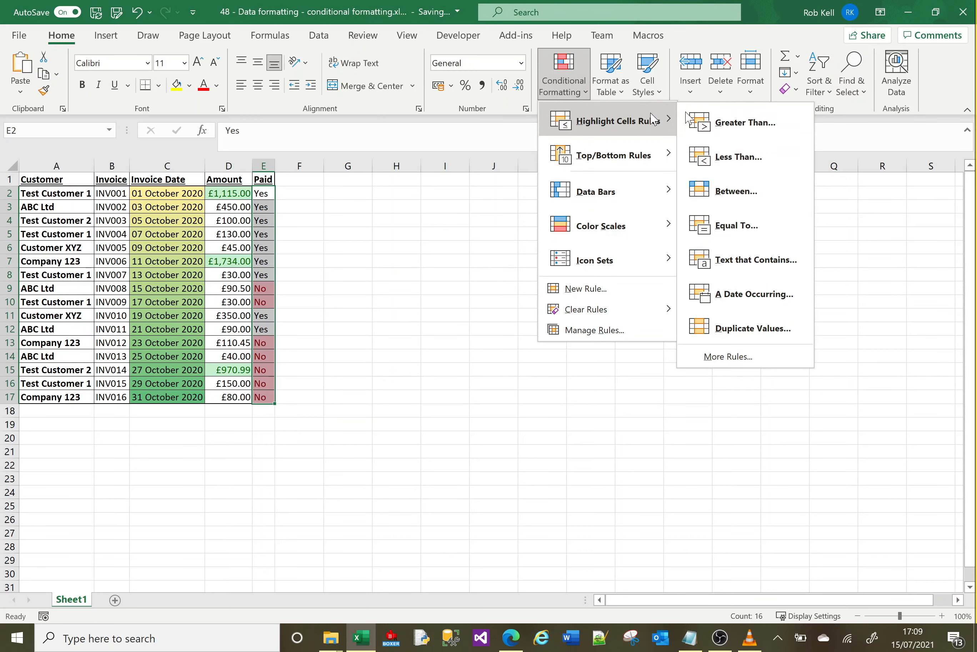
left_click(761, 225)
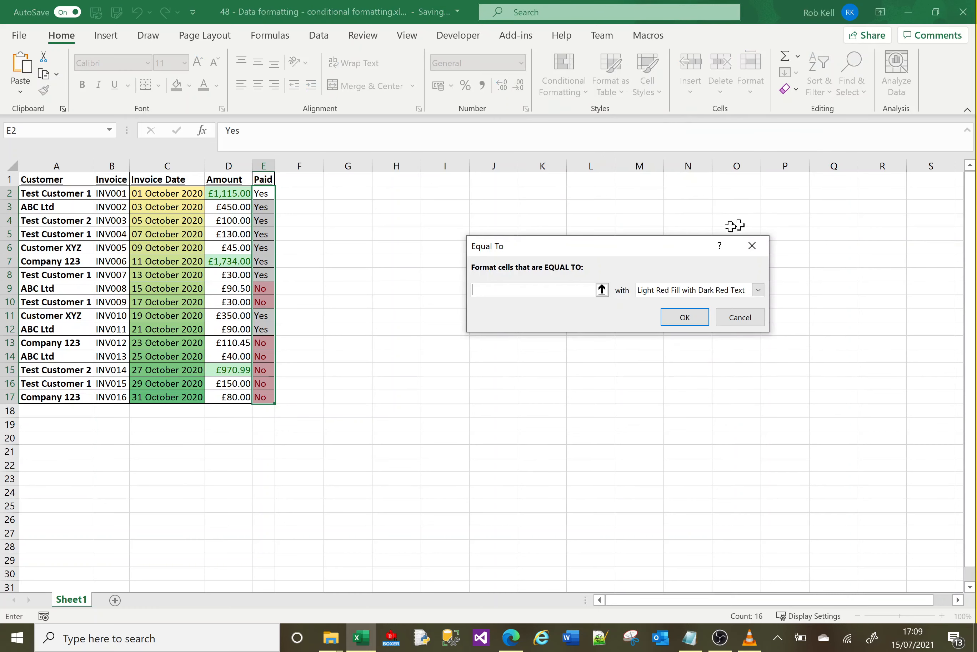
type("Yes")
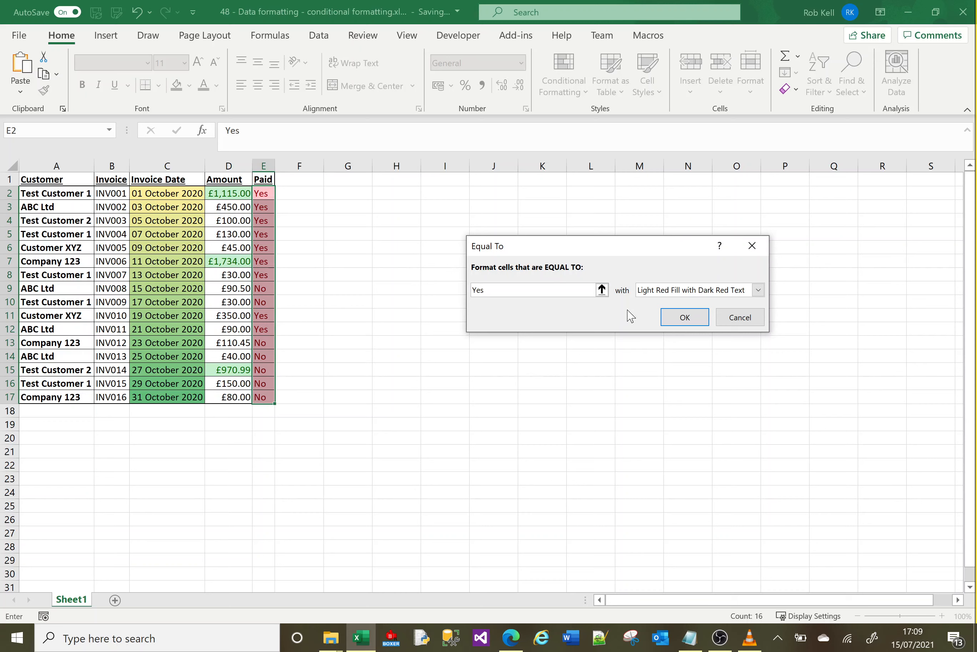
left_click(763, 286)
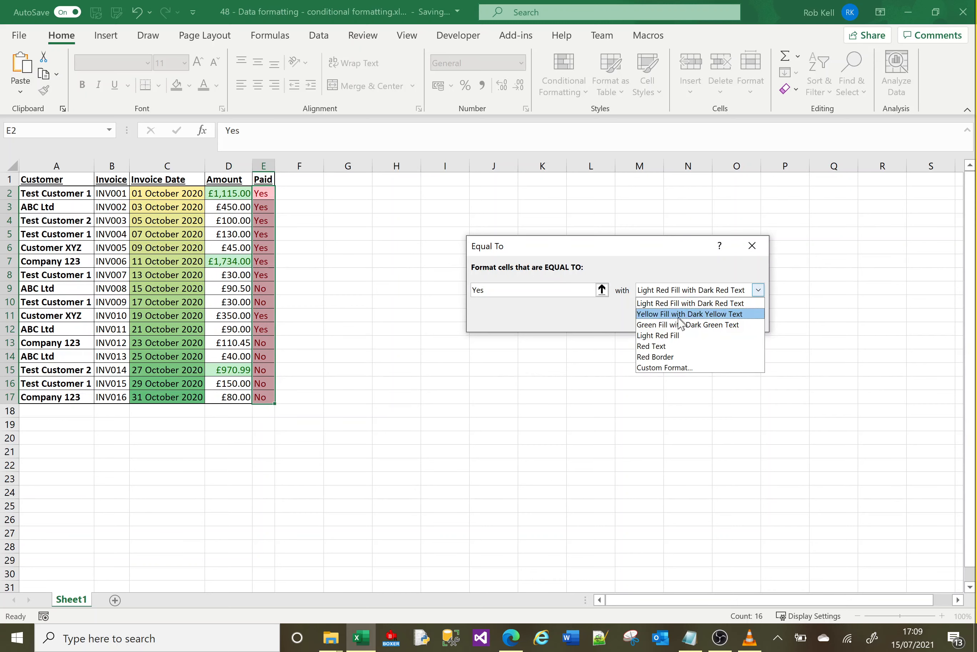
left_click(670, 323)
left_click(679, 319)
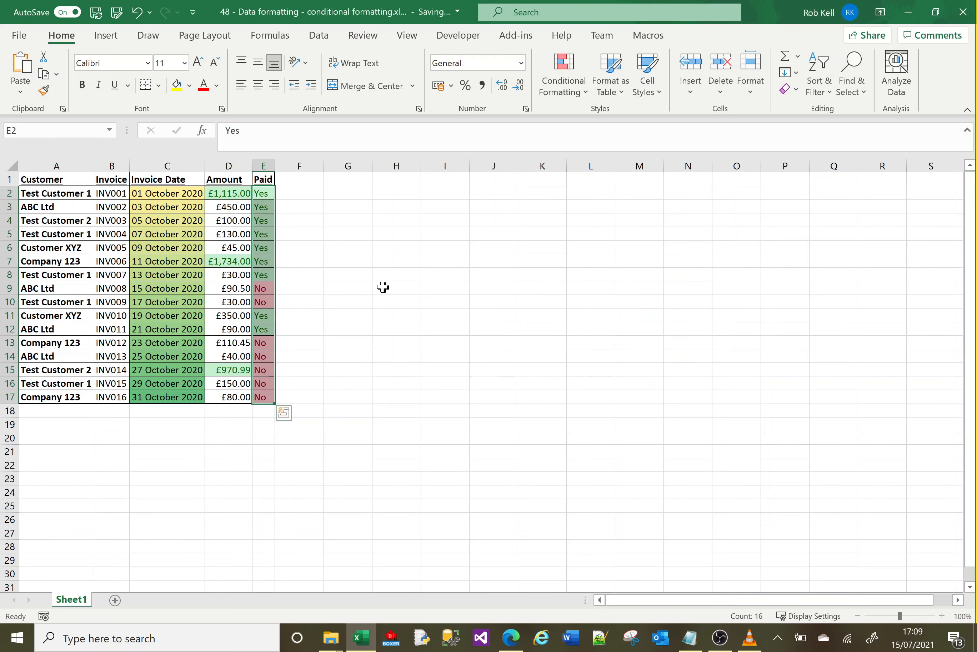
left_click(382, 287)
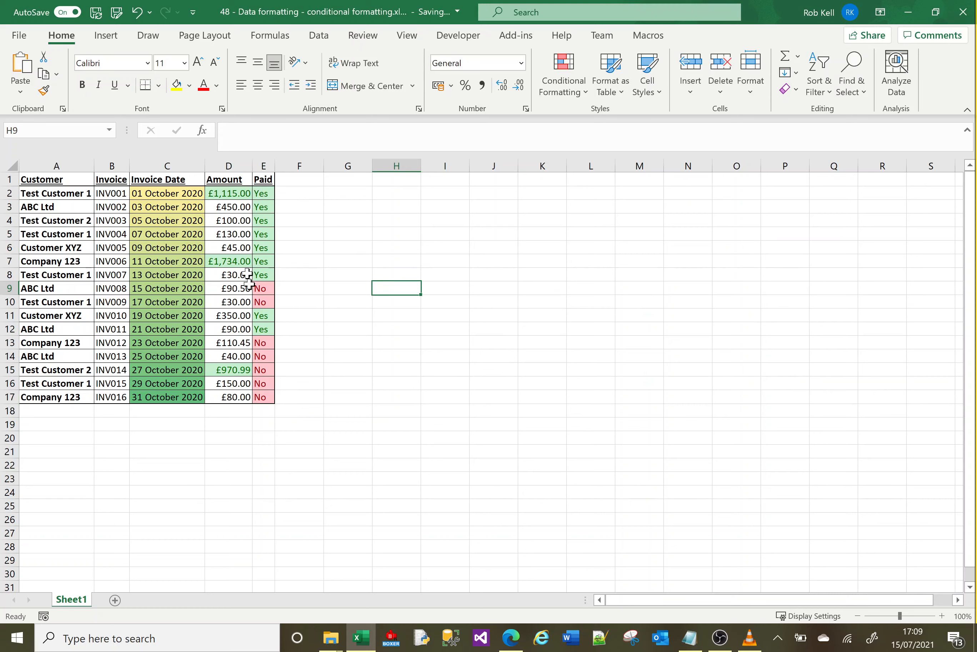
Test the Paid rules by changing E9 to Yes and then back to No.
left_click(262, 262)
left_click(261, 288)
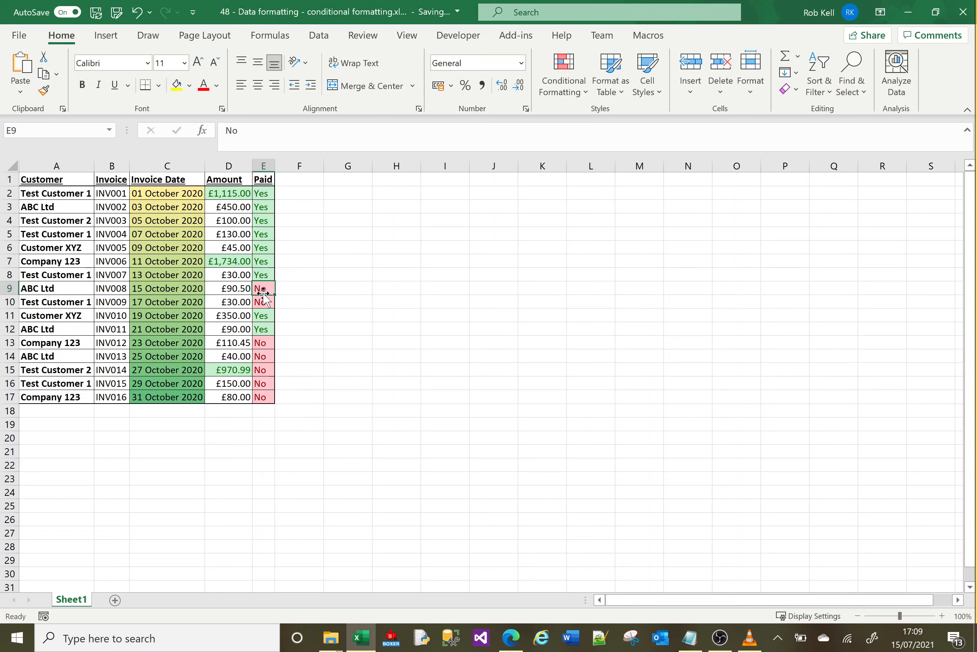
type("Yes")
key("Return")
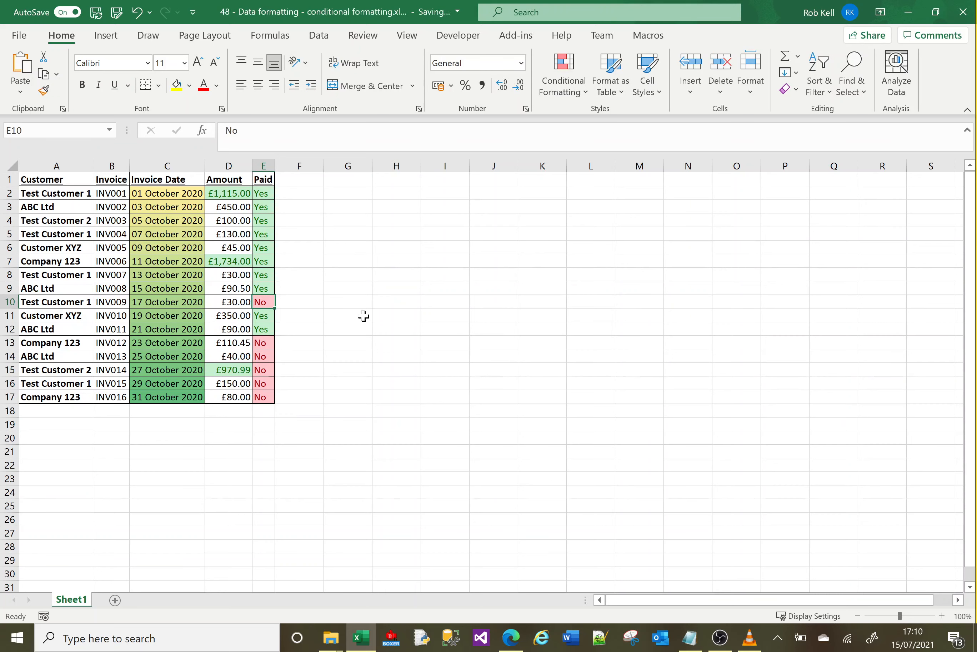
key("Up")
type("No")
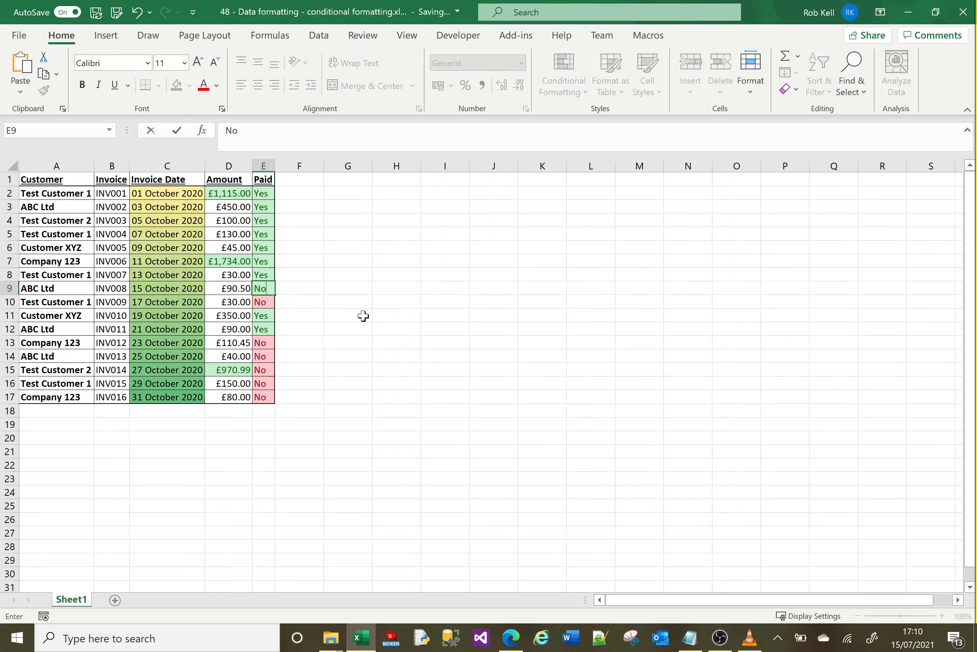
key("Return")
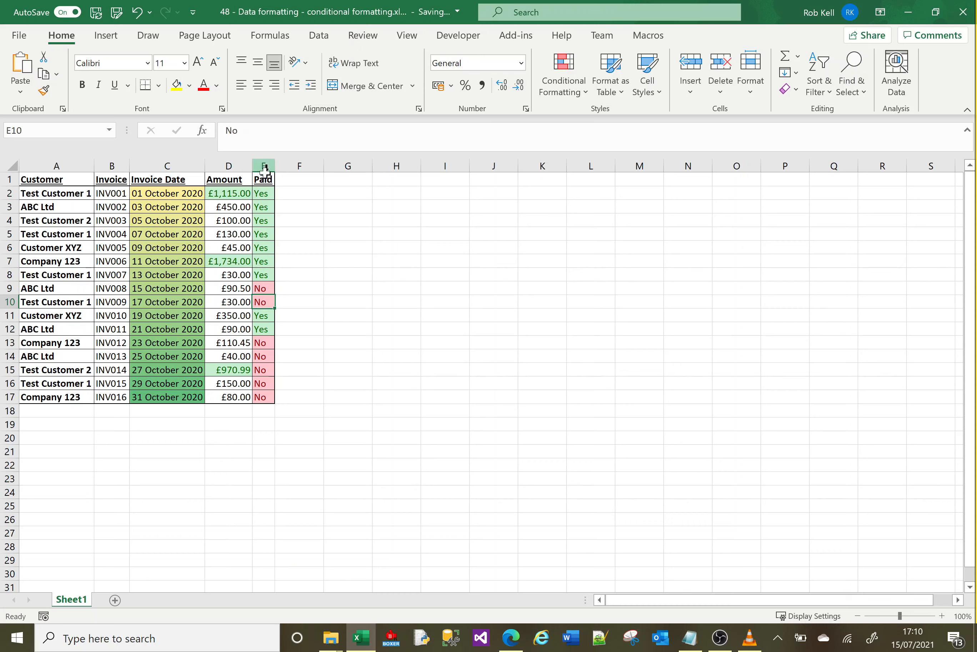
Turn on filters for the invoice table's header row and look at the Filter by Color options for the Paid column.
left_click(260, 180)
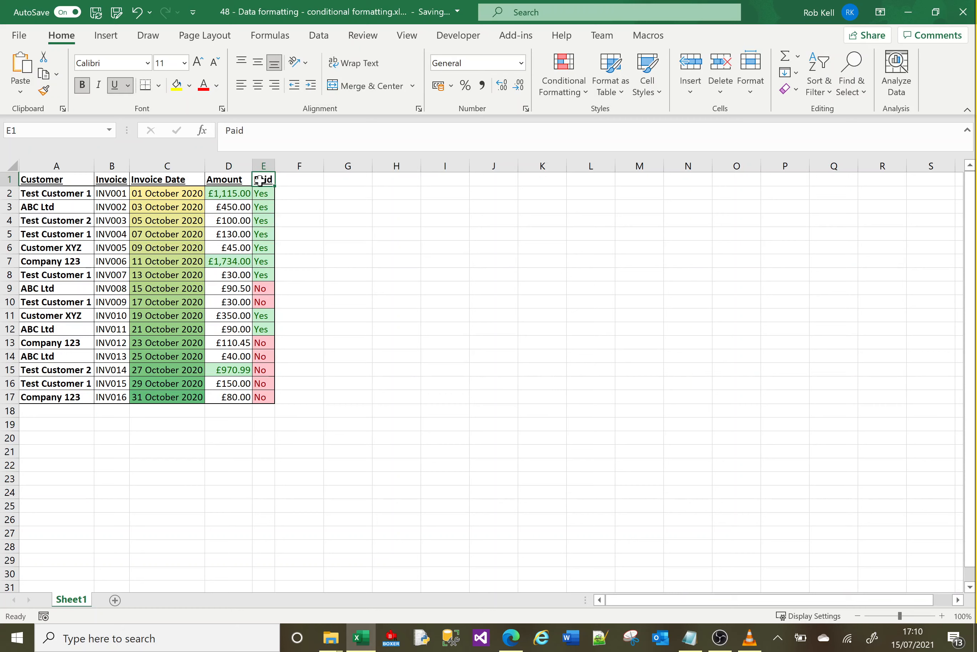
left_click(318, 37)
left_click(606, 78)
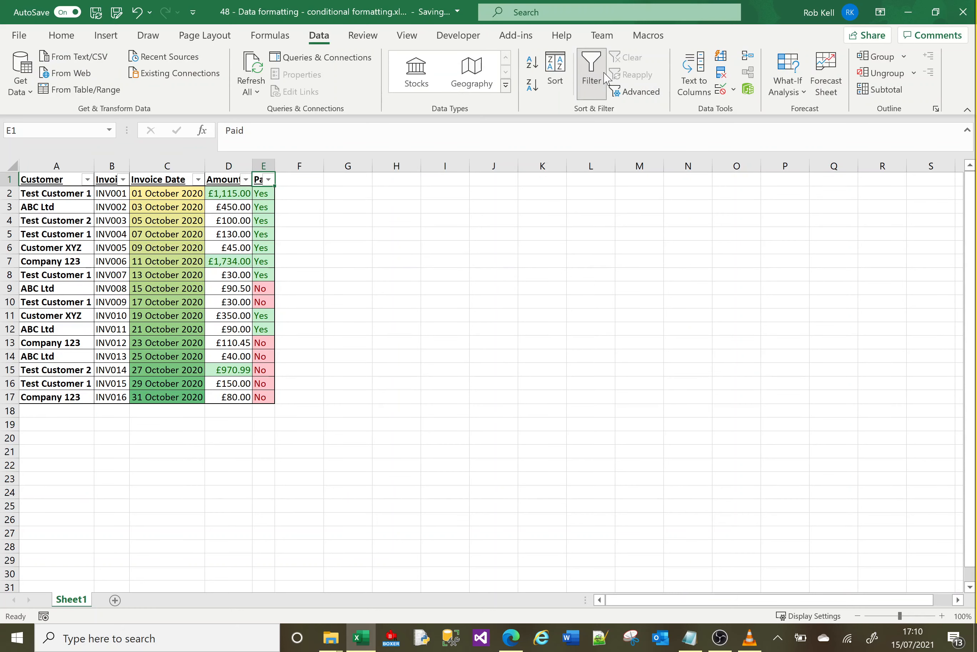
left_click(269, 180)
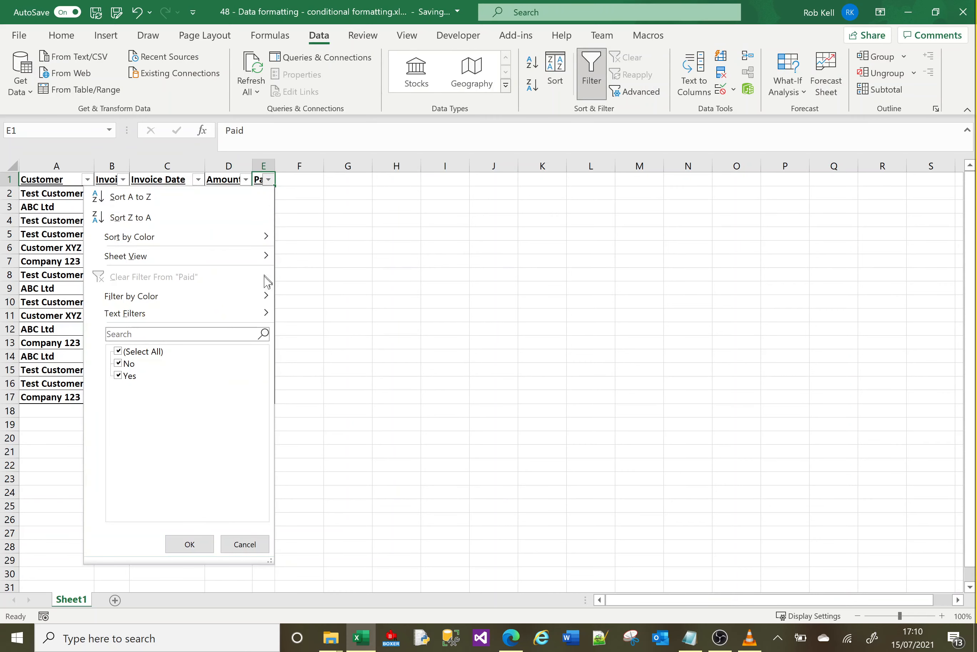
mouse_move(266, 296)
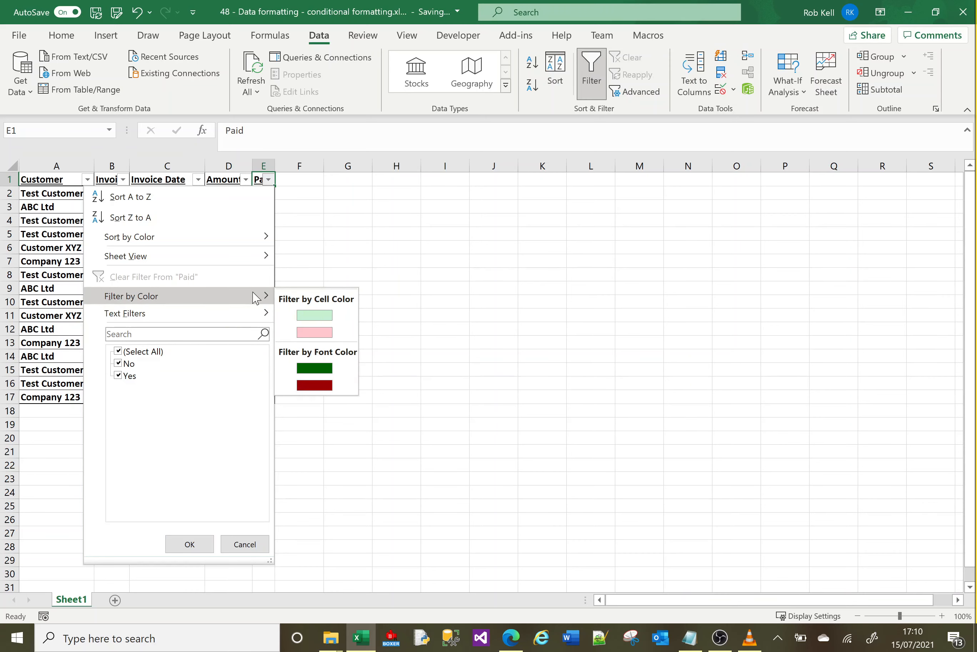
left_click(346, 239)
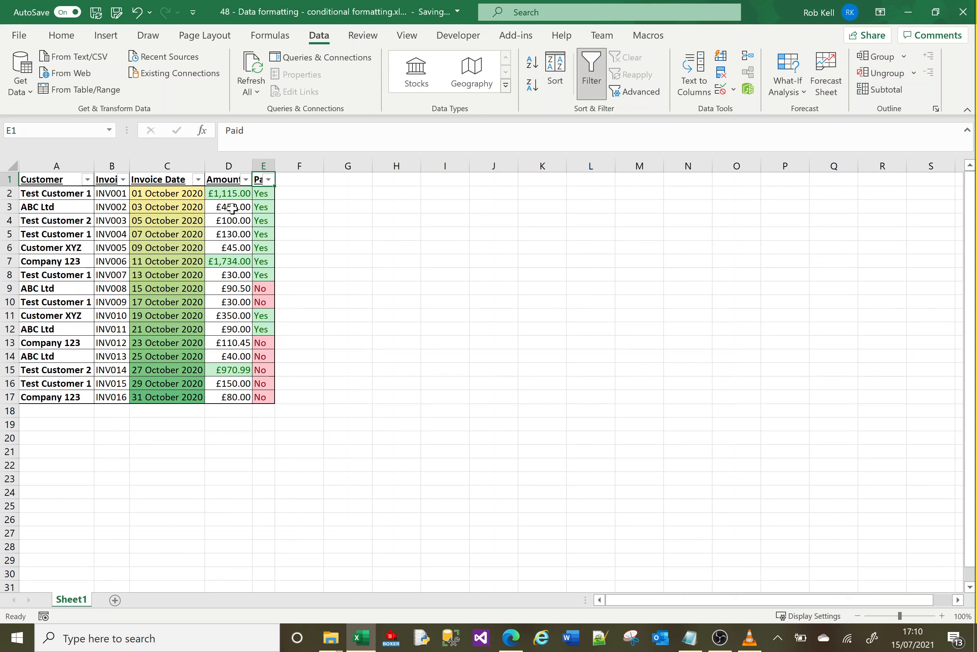
Filter the Amount column by its light green cell color, and remove that filter again.
left_click(246, 180)
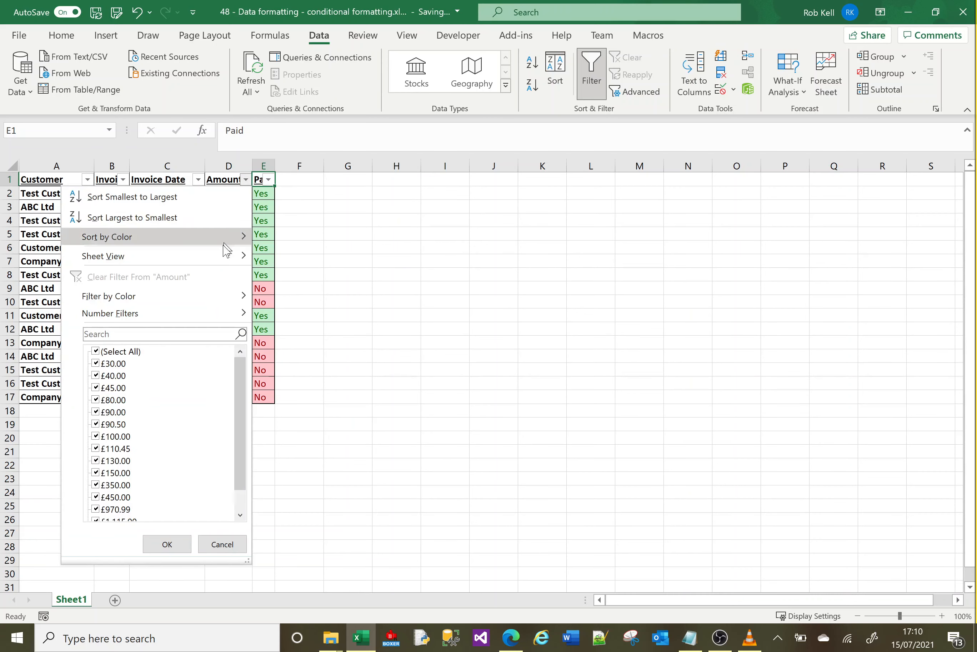
mouse_move(219, 306)
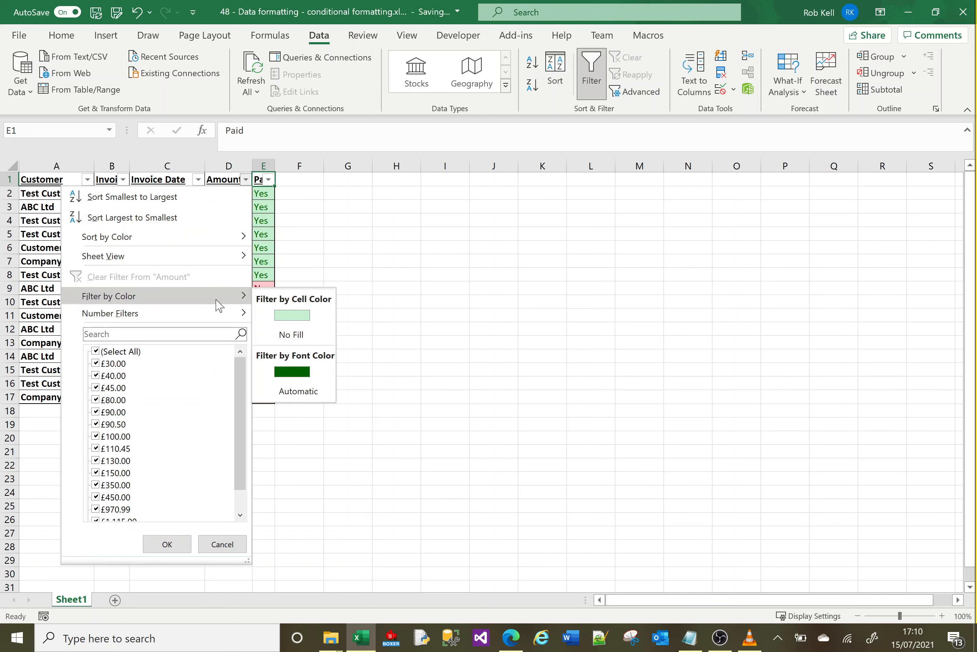
left_click(300, 322)
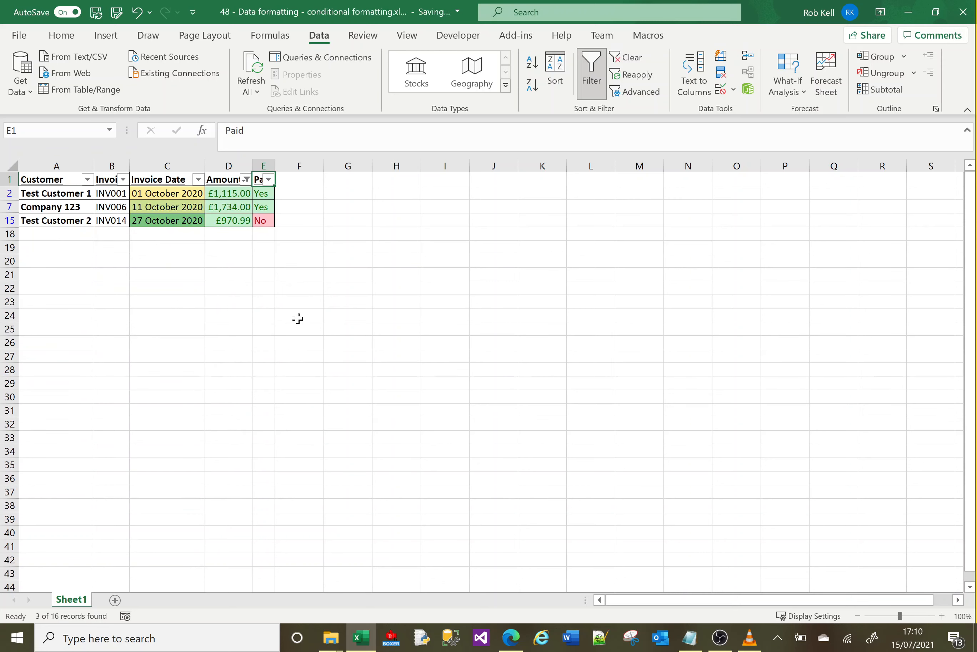
left_click(246, 179)
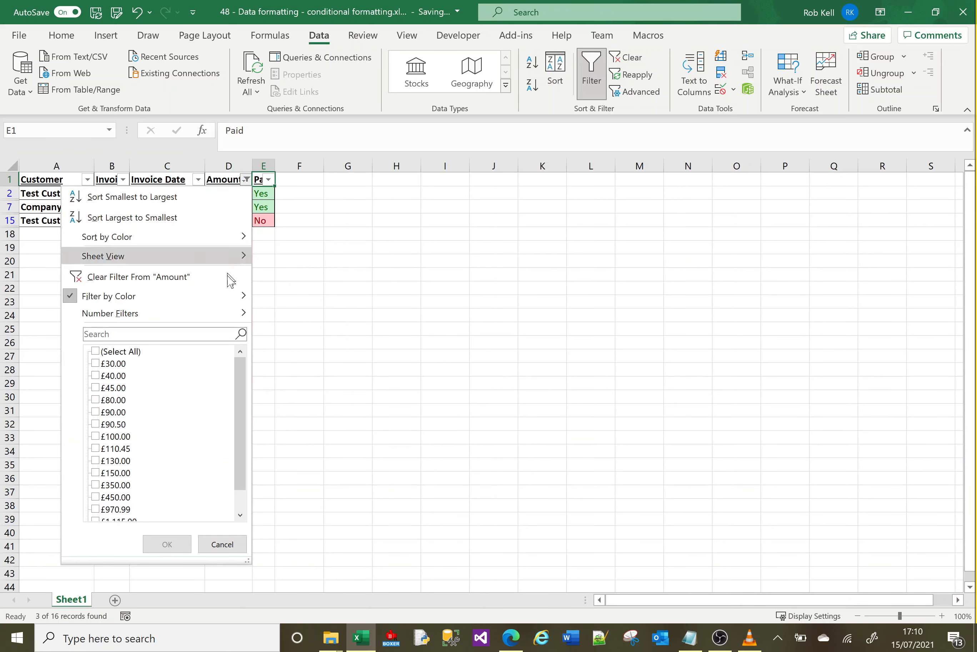
mouse_move(226, 299)
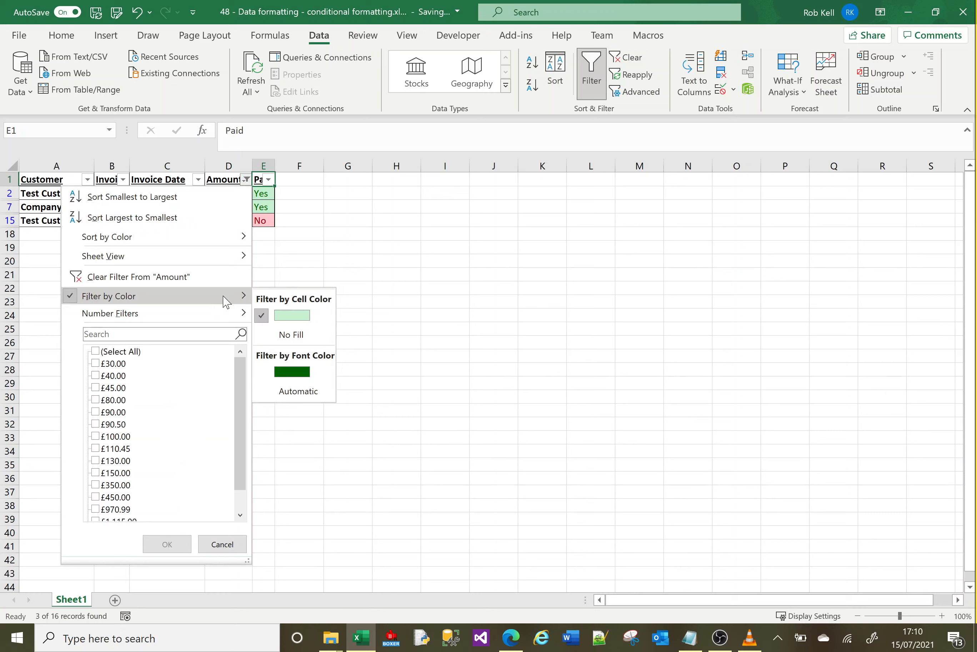
left_click(264, 319)
key("ctrl+z")
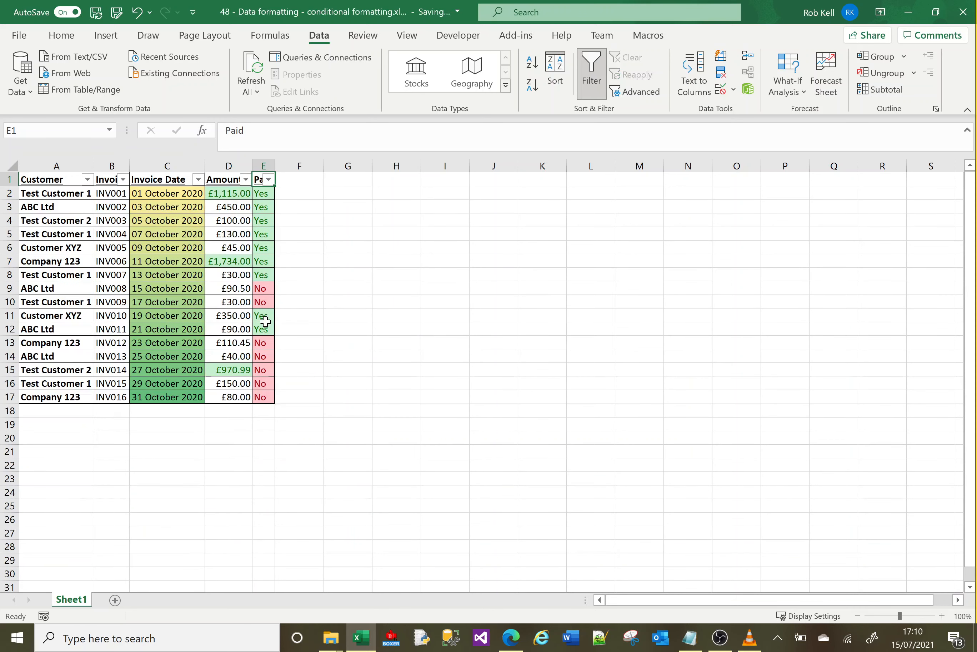
left_click(324, 304)
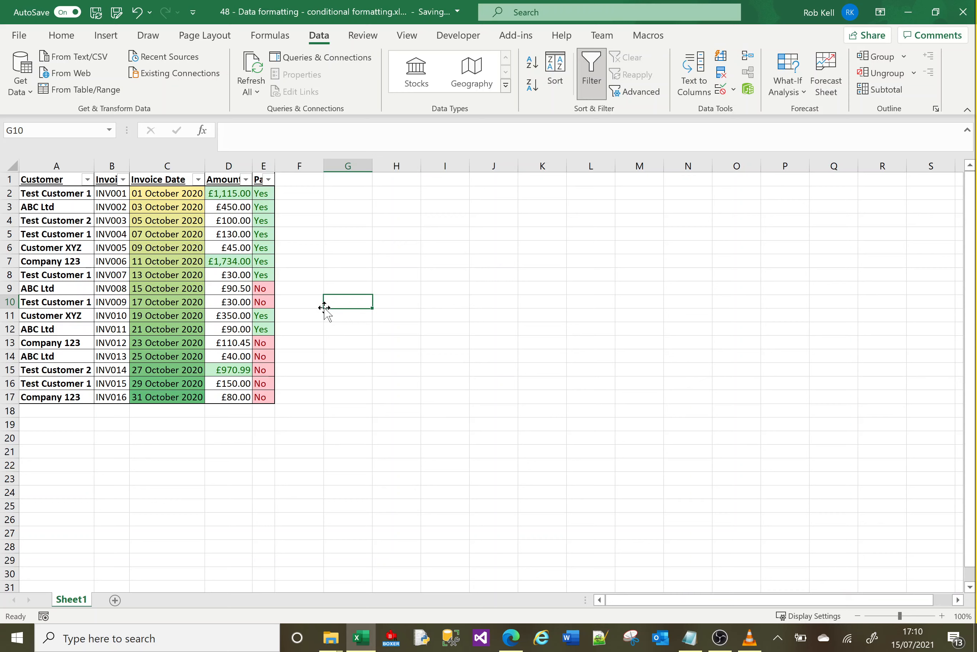
Start a formula-based conditional formatting rule for the customer names in A2:A17 with the formula =E2="Yes".
left_click(52, 194)
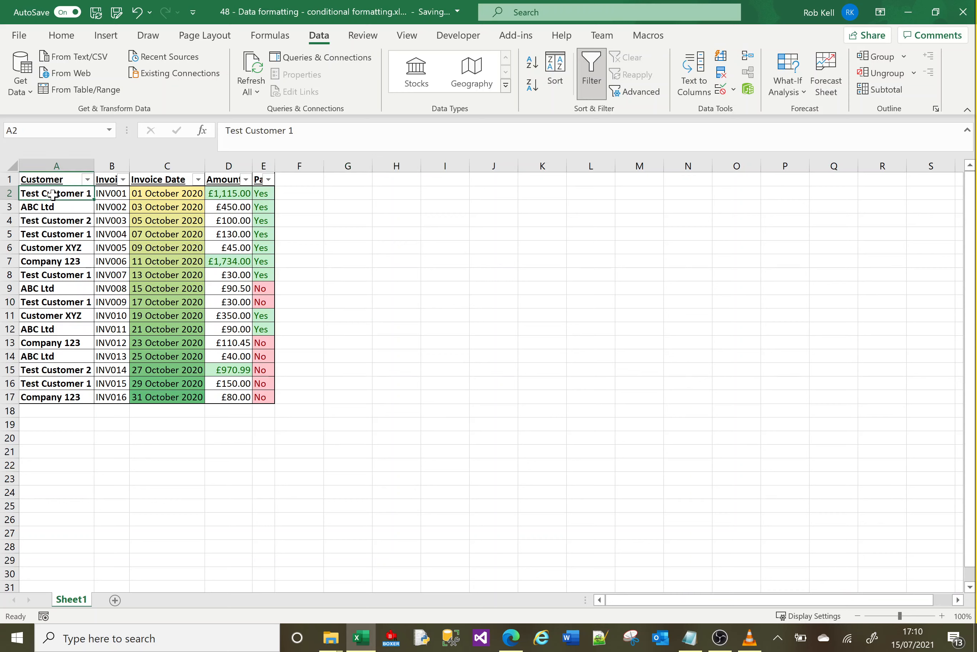
left_click(57, 396, "shift")
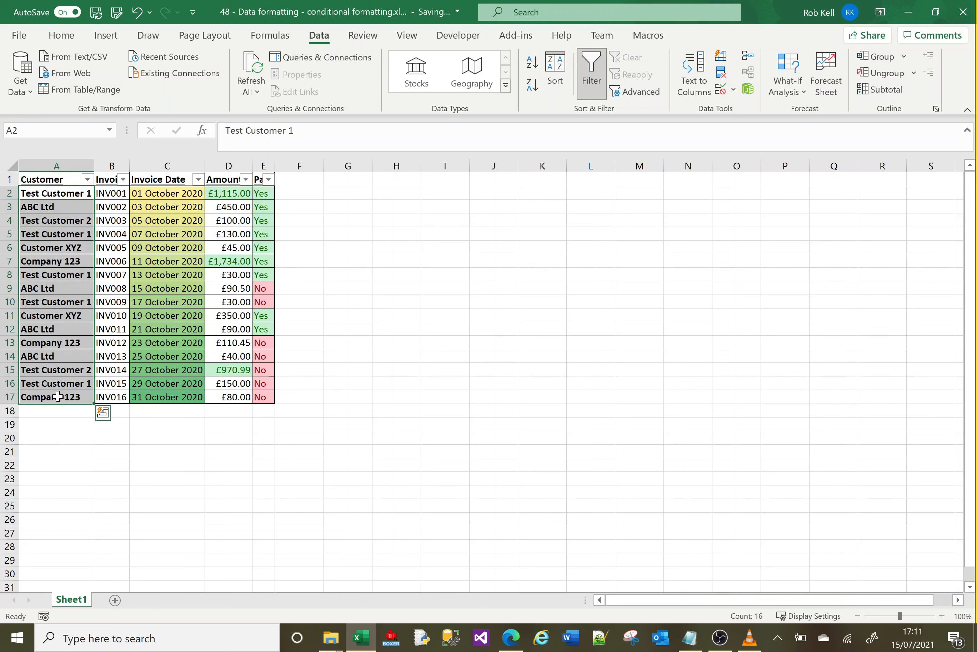
left_click(65, 36)
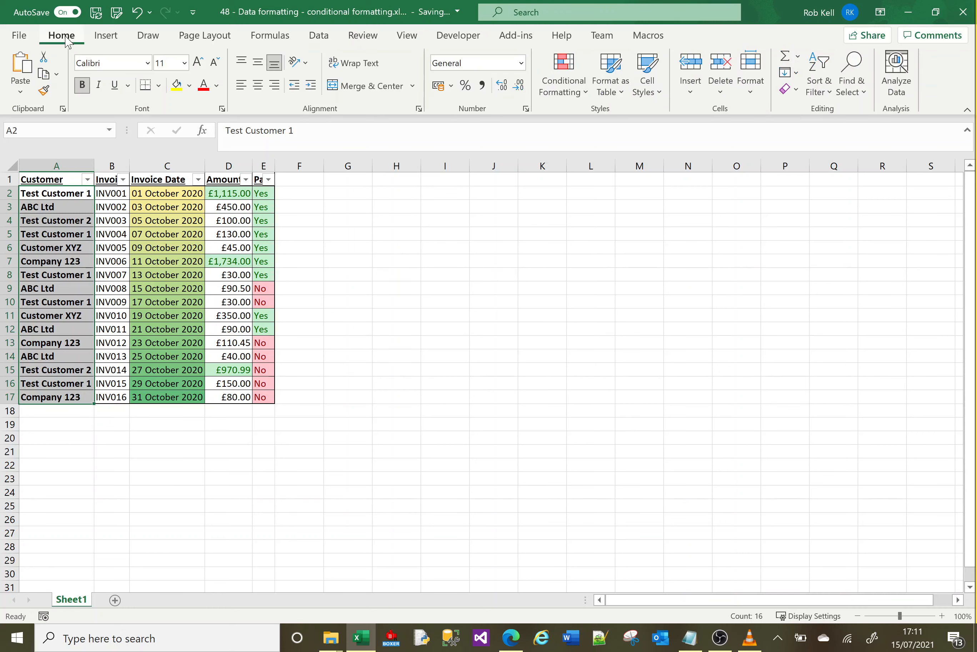
left_click(582, 96)
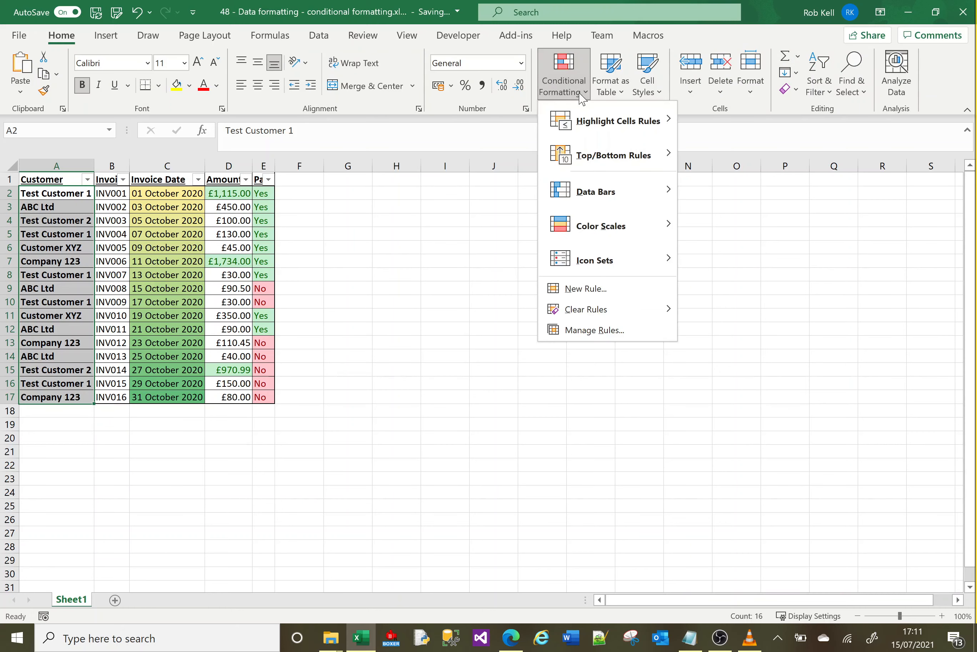
mouse_move(593, 124)
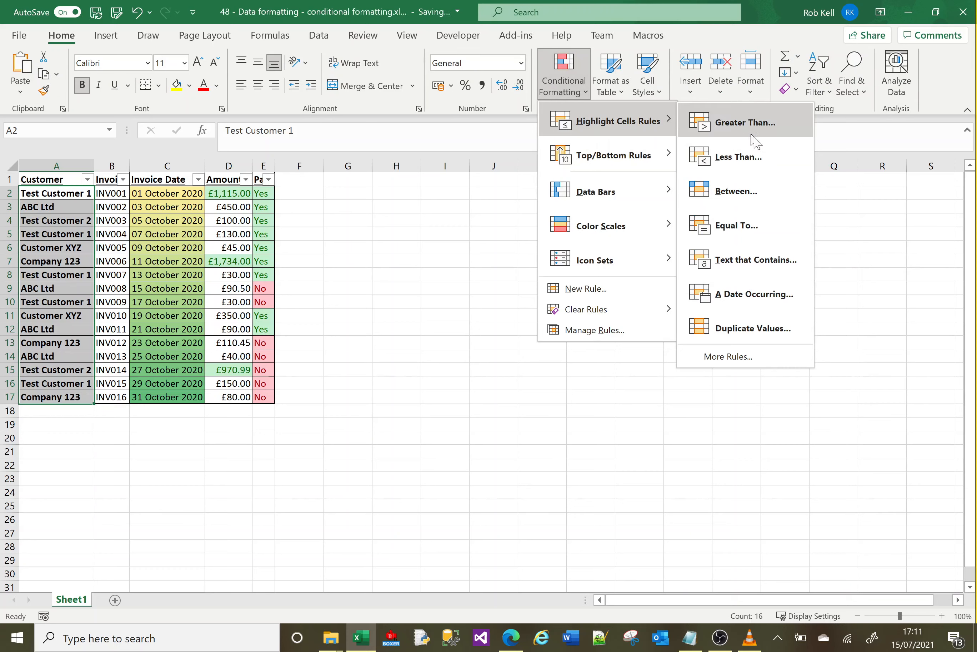
left_click(728, 357)
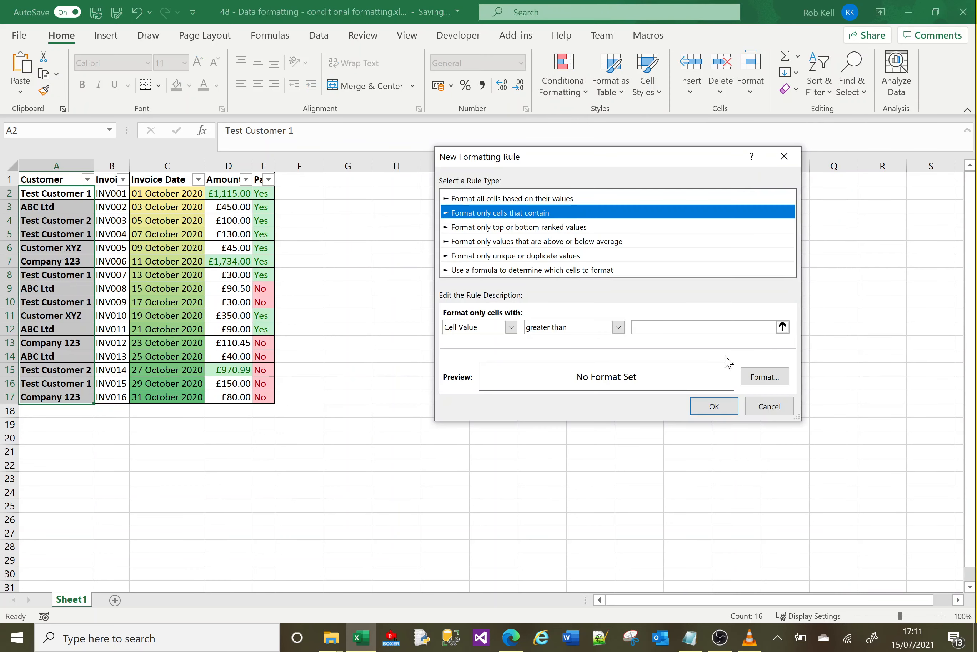
left_click(522, 271)
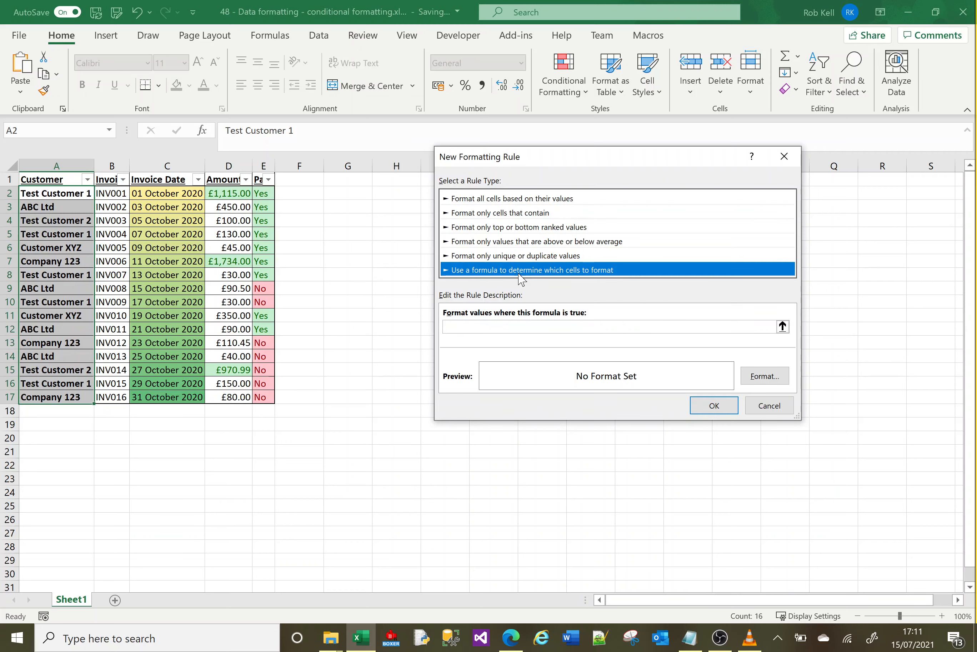
left_click(513, 325)
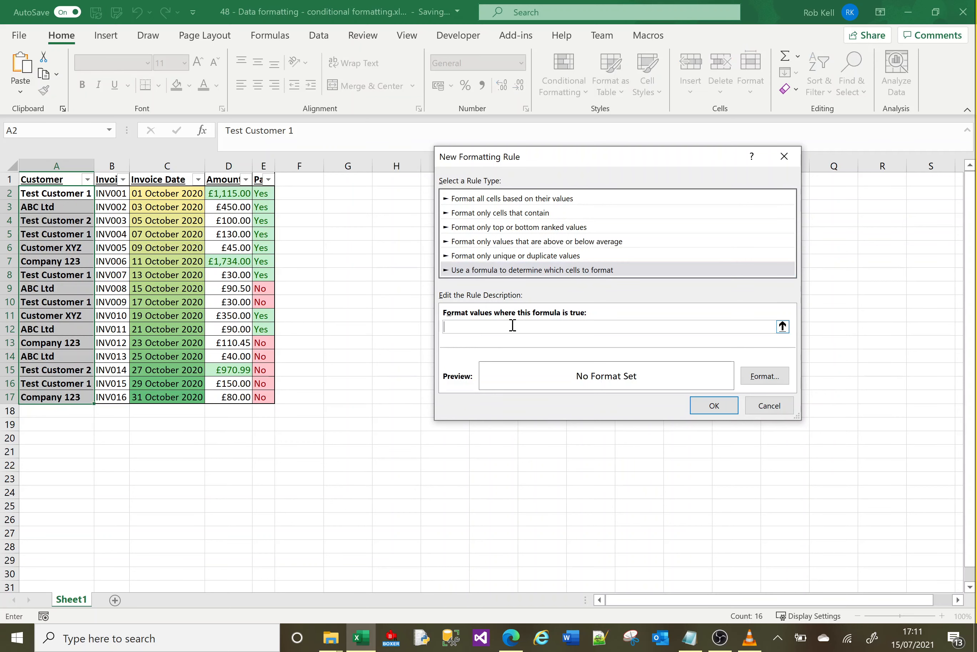
type("=")
type("2=\"Yes")
Give the new customer rule a yellow background fill and apply it to A2:A17.
left_click(767, 382)
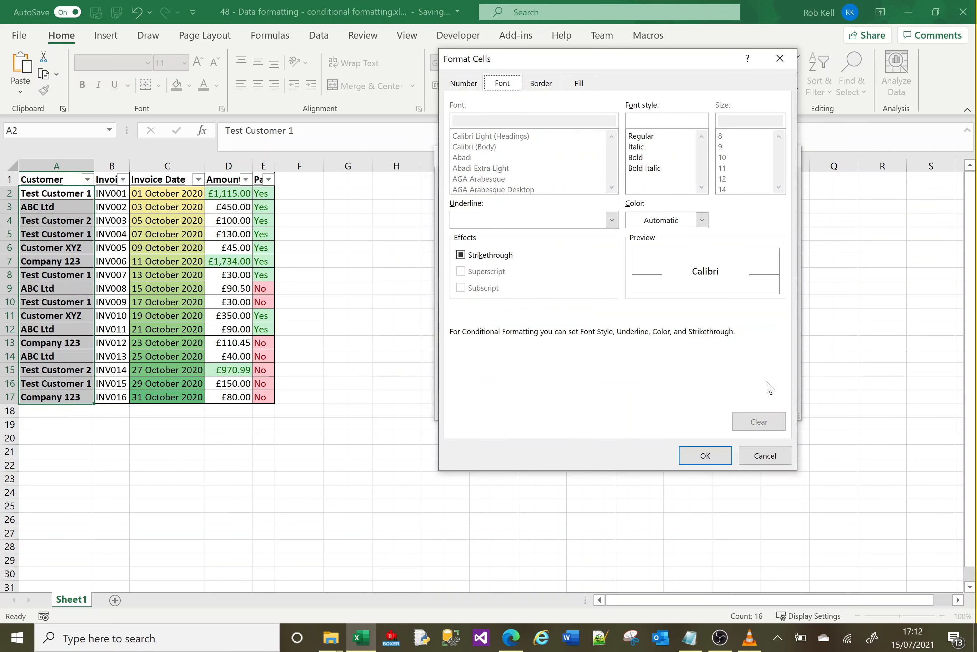
left_click(540, 83)
left_click(577, 83)
left_click(503, 83)
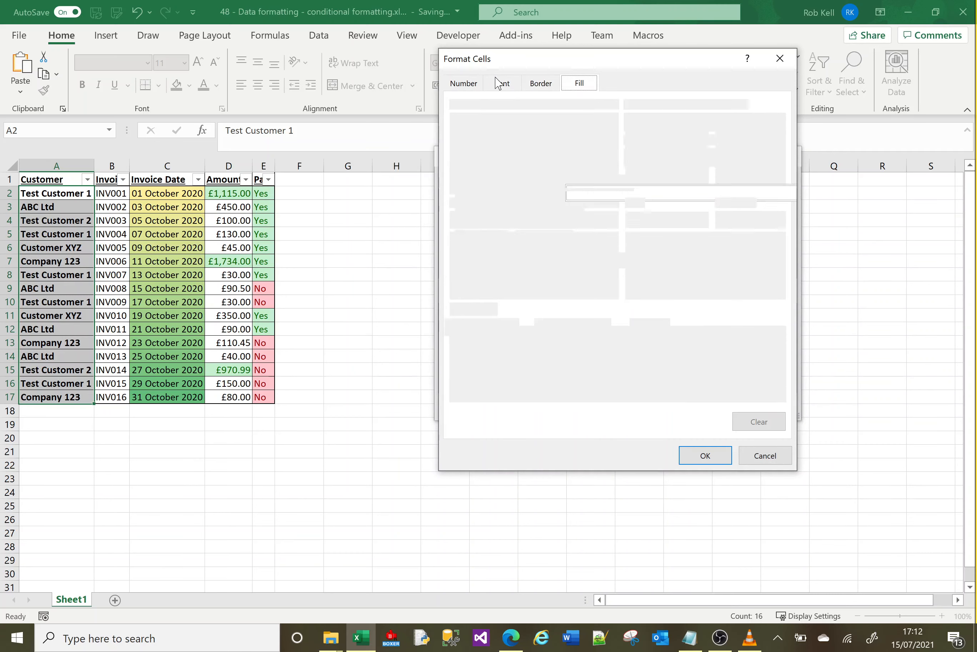
left_click(541, 84)
left_click(578, 83)
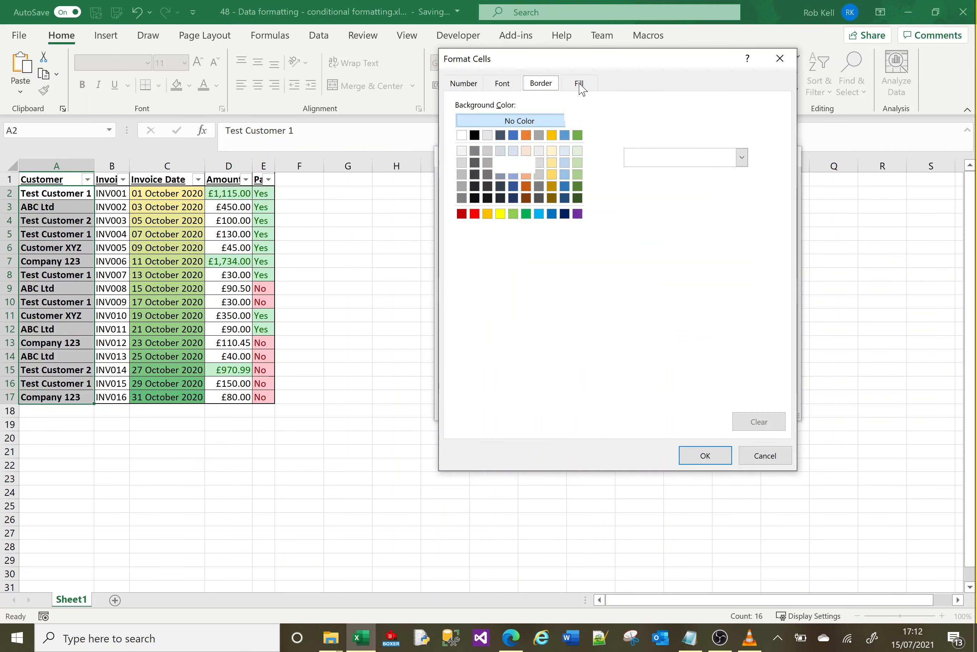
left_click(500, 214)
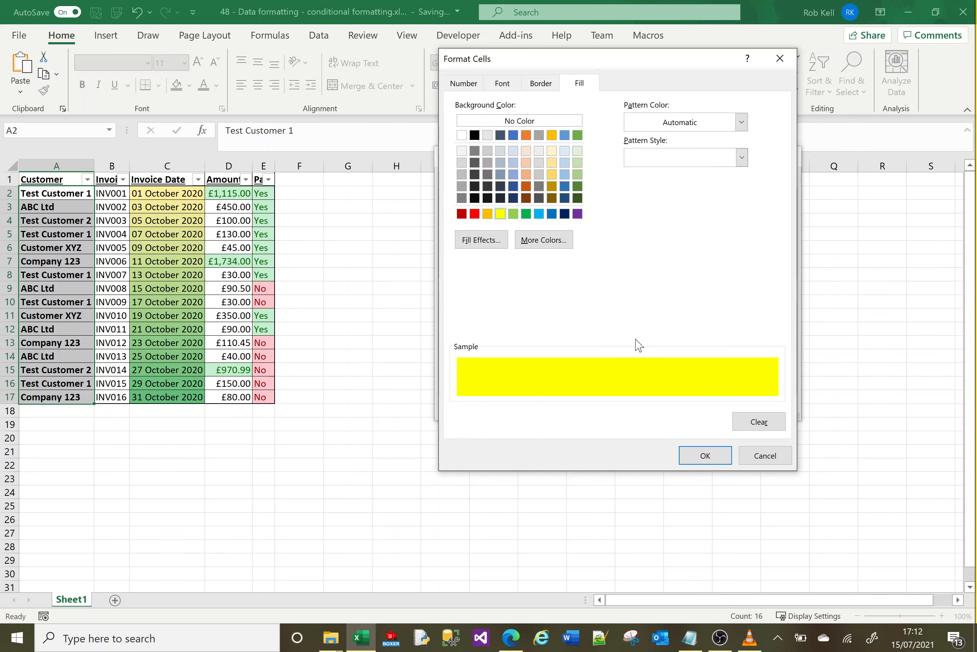
left_click(696, 455)
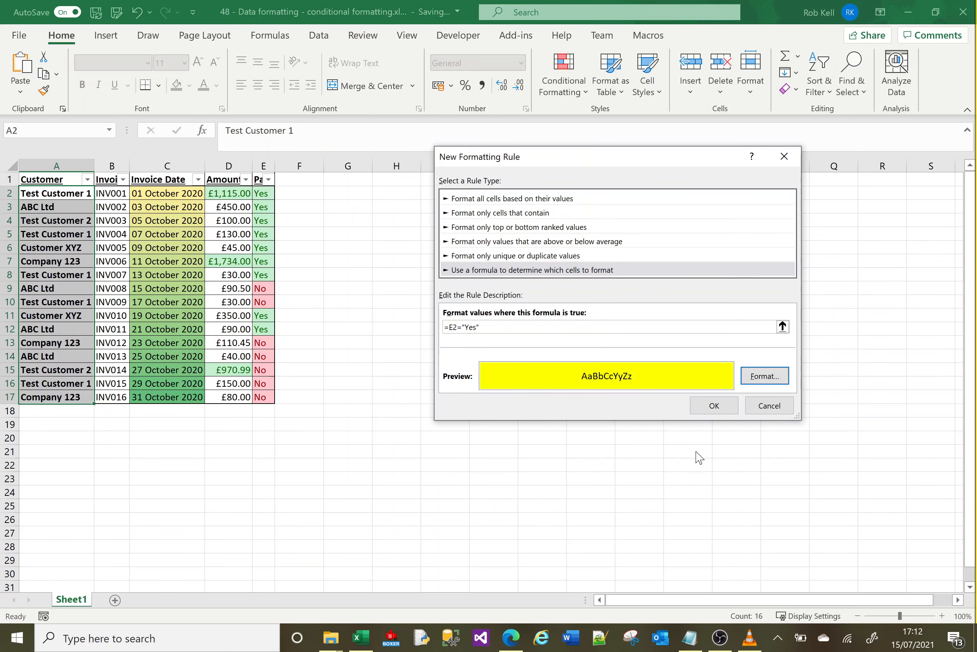
left_click(711, 411)
left_click(534, 406)
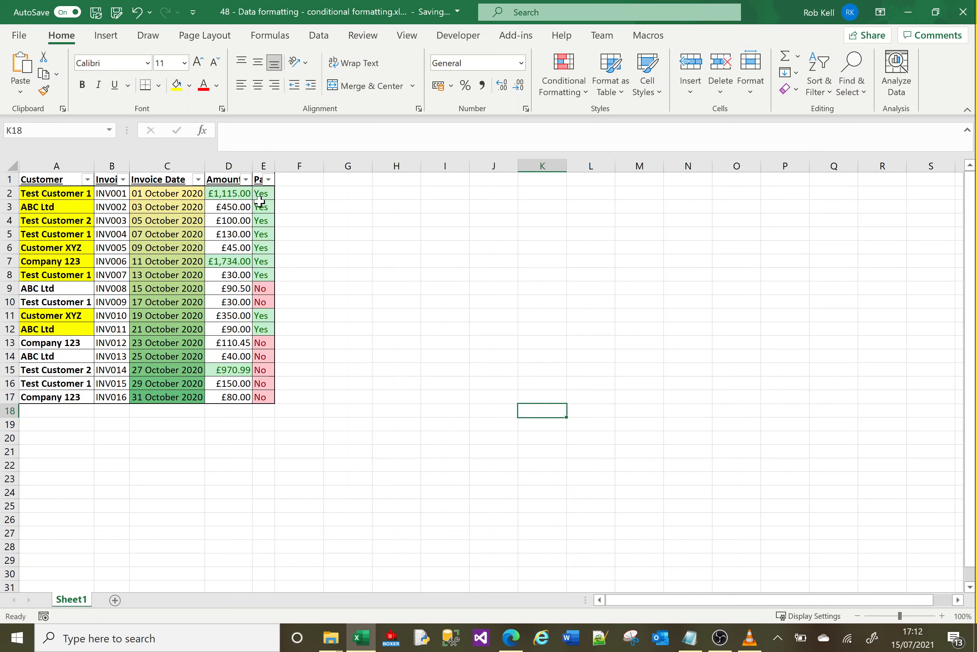
left_click(55, 194)
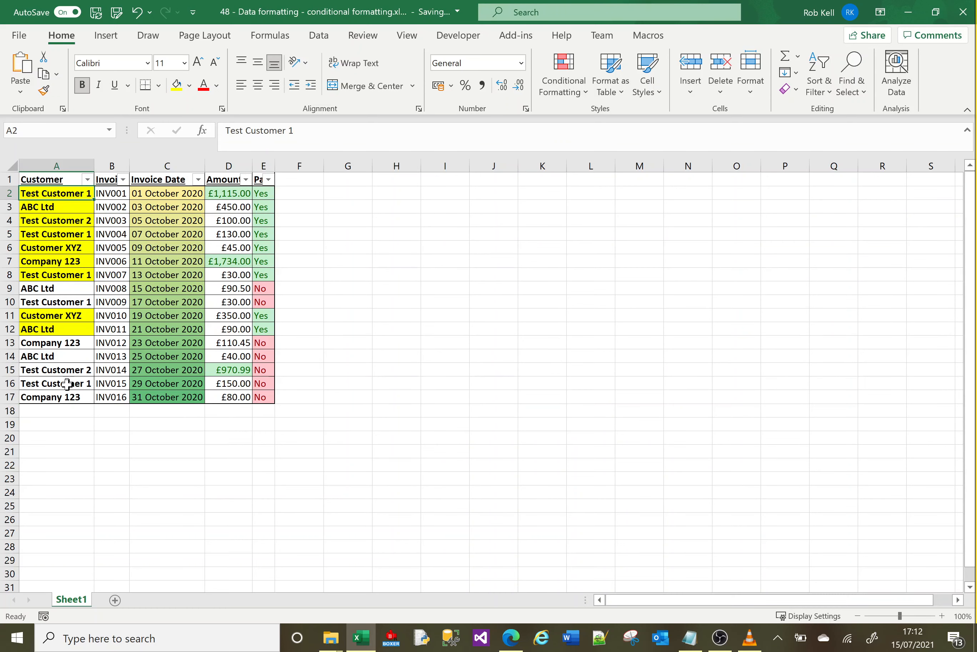
left_click(64, 399, "shift")
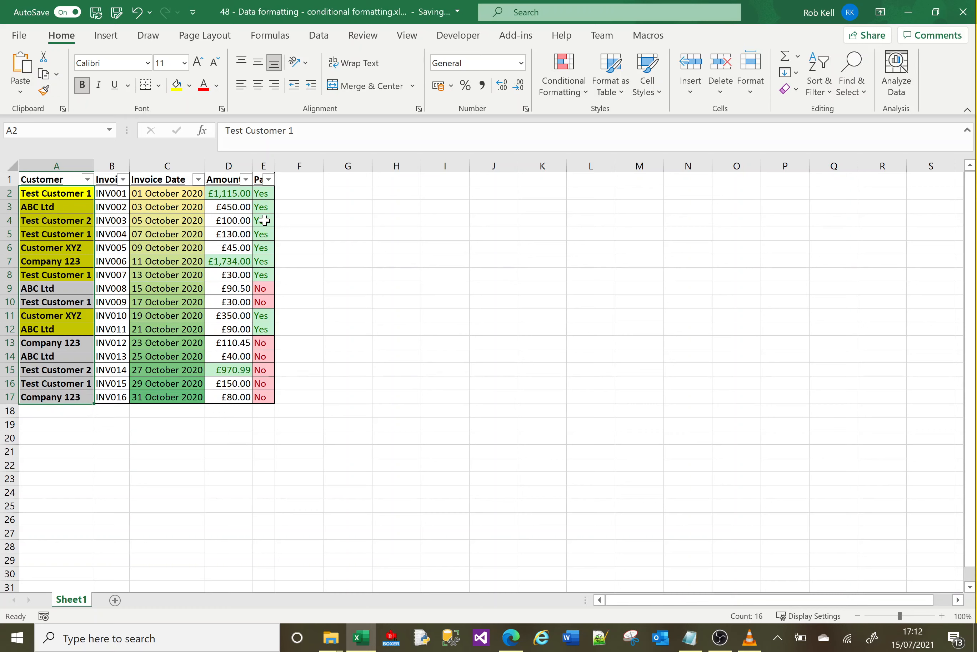
left_click(46, 220)
left_click(62, 235)
left_click(61, 250)
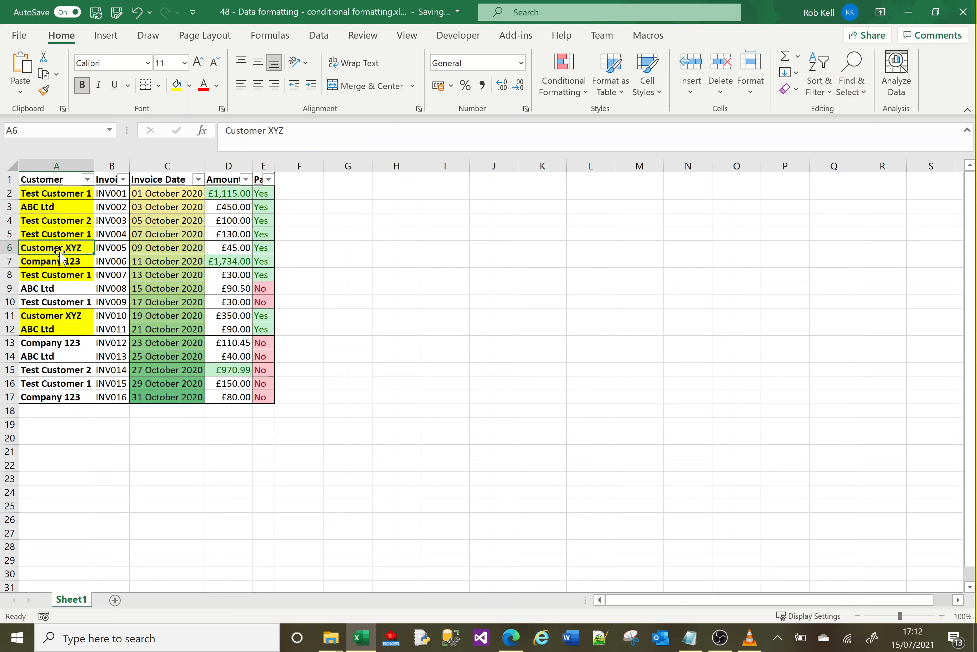
Enter the heading Value in H1 and the lookup value Yes below it in H2.
left_click(398, 181)
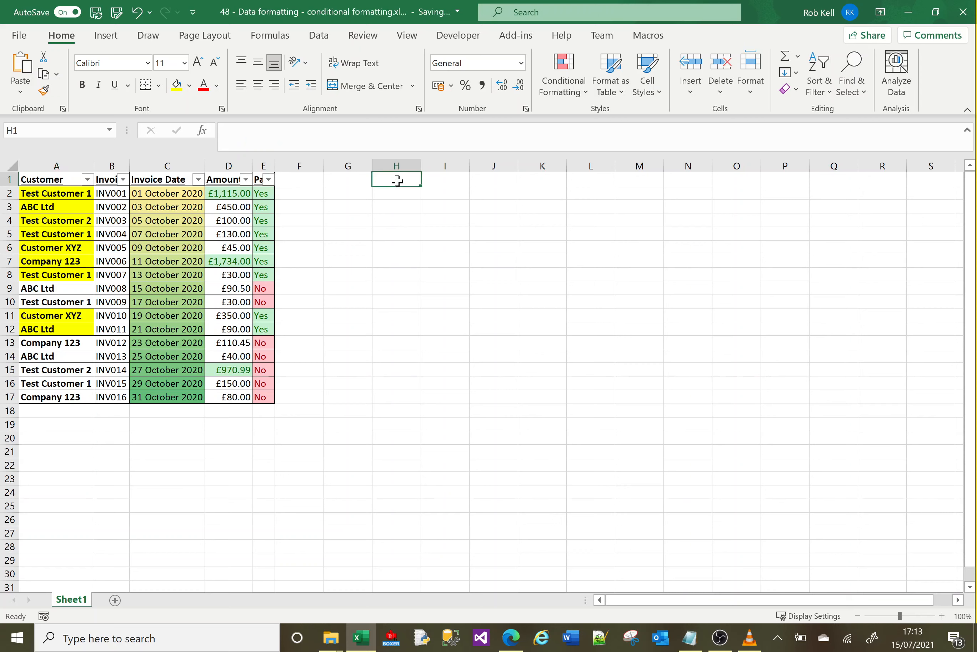
type("Value")
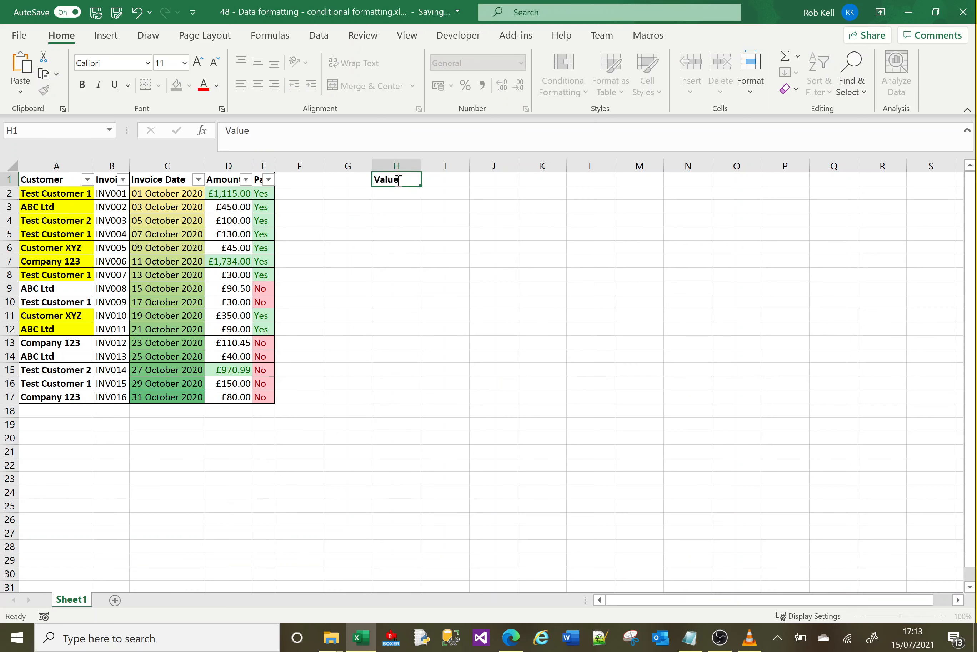
key("Return")
type("Yes")
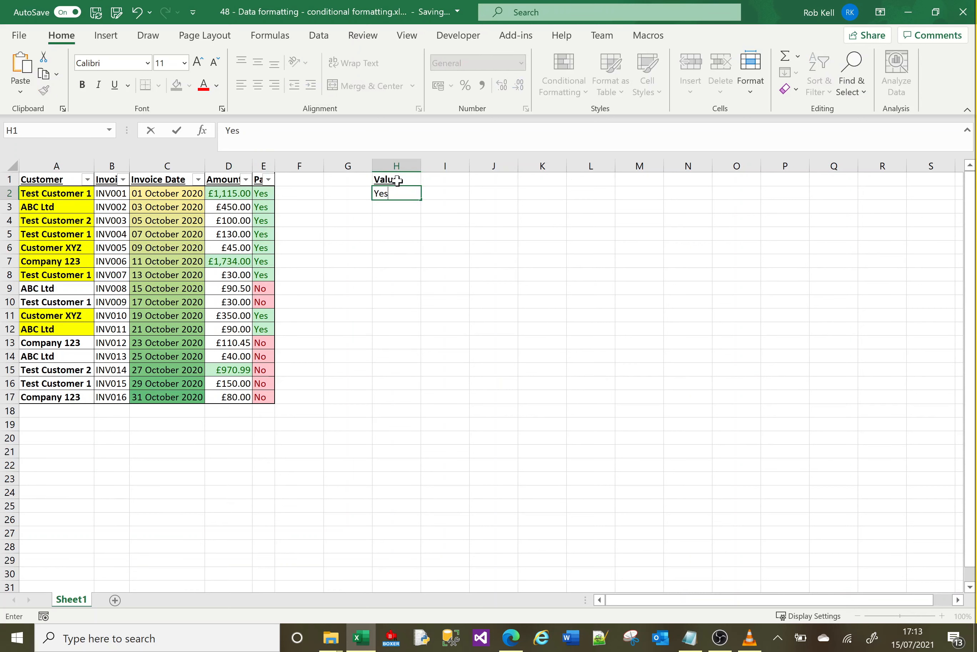
left_click(399, 223)
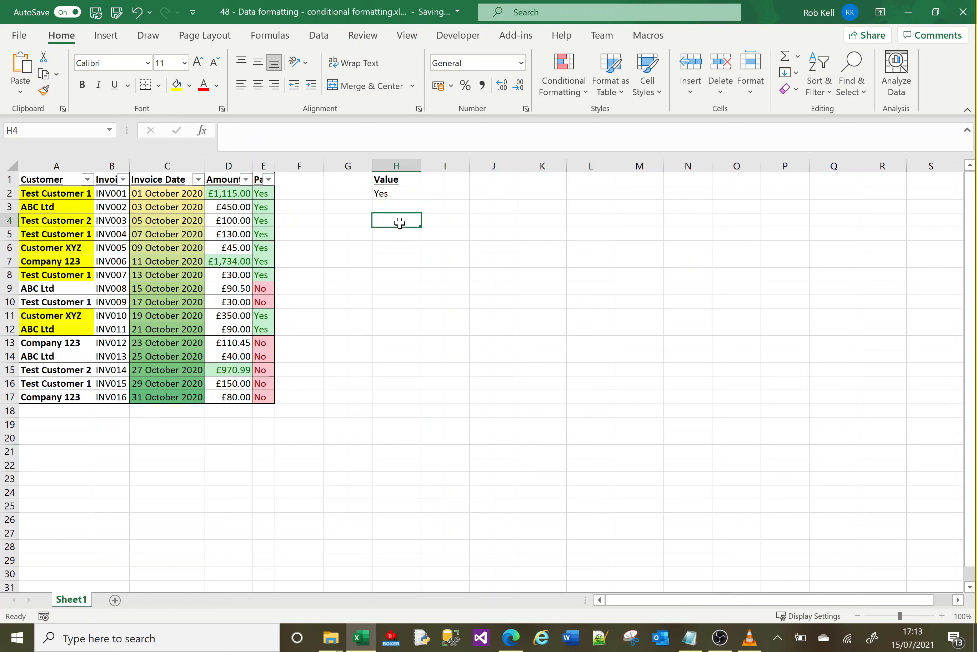
left_click(399, 193)
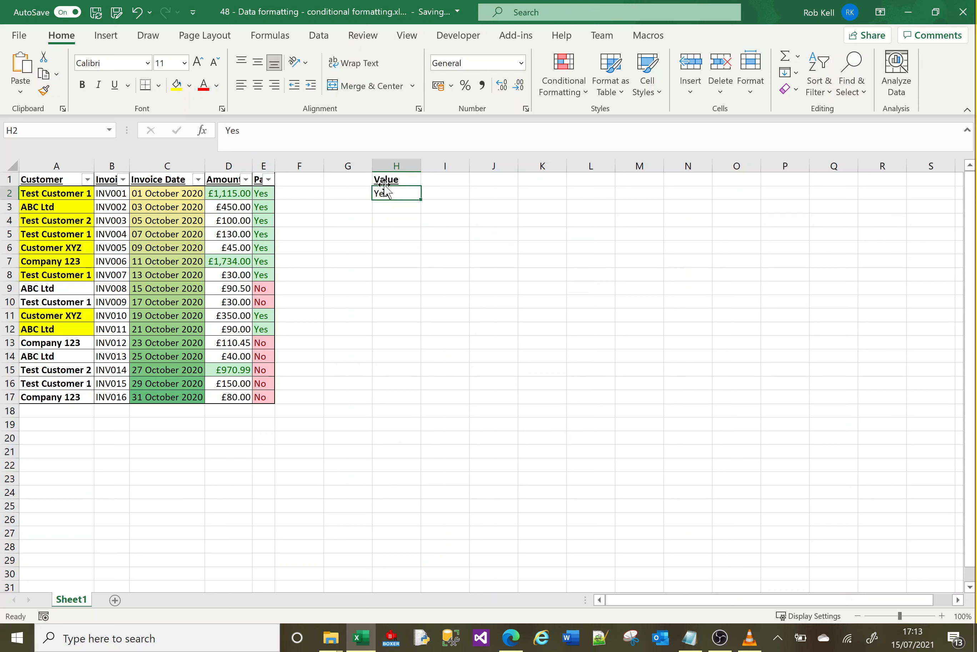
Start a formula-based conditional formatting rule for the invoice numbers in B2:B17 with the formula =H$2="Yes".
left_click(113, 191)
left_click(116, 397, "shift")
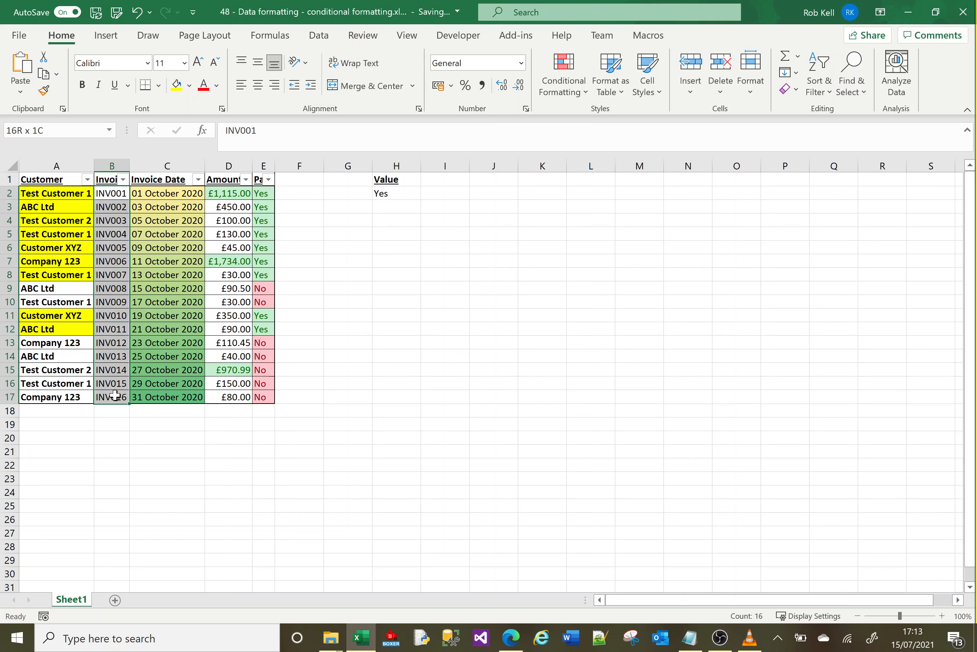
left_click(581, 99)
mouse_move(617, 126)
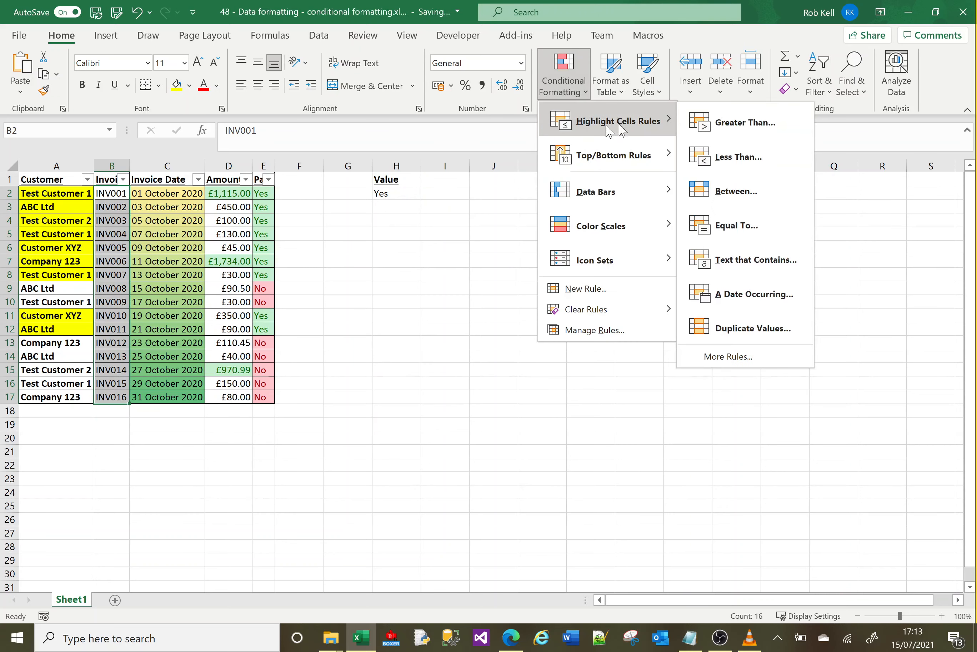
left_click(732, 357)
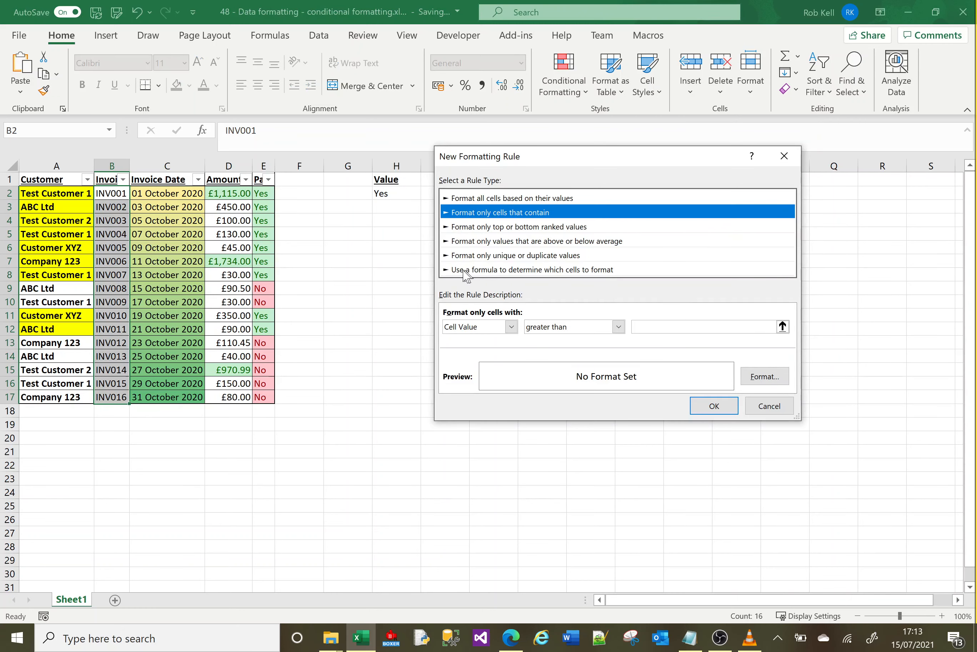
left_click(465, 271)
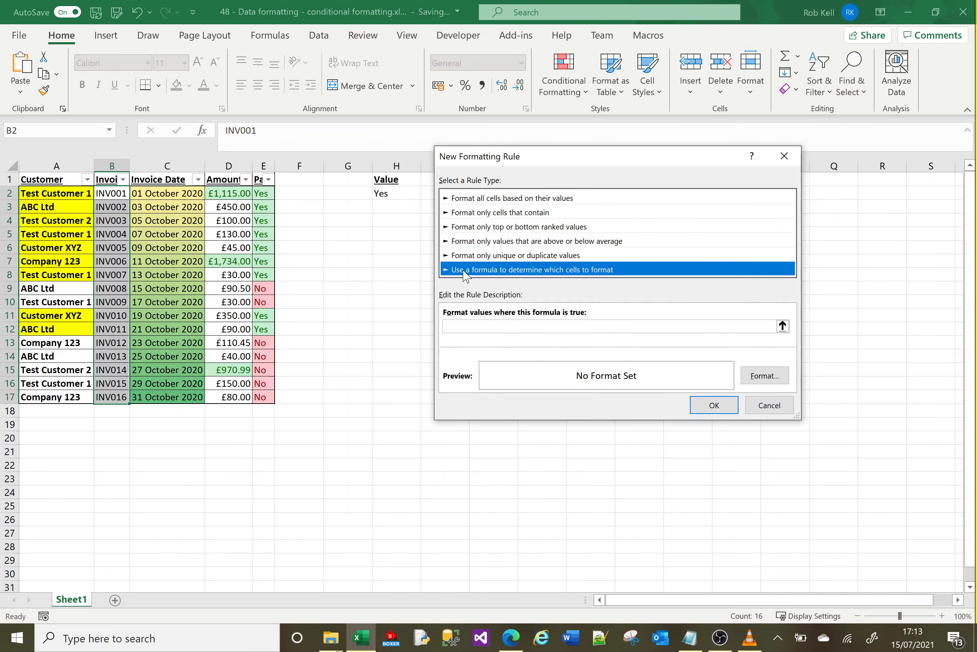
left_click(480, 328)
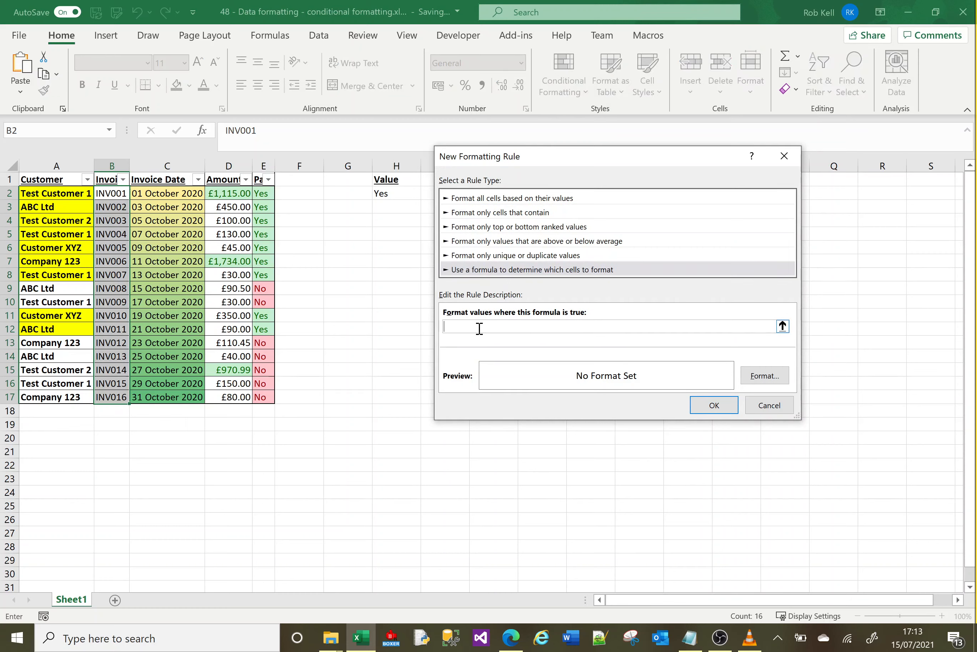
type("=H2=\"Yes\"")
left_click(453, 326)
type("$")
Give the new invoice number rule a light blue background fill and apply it to B2:B17.
left_click(756, 378)
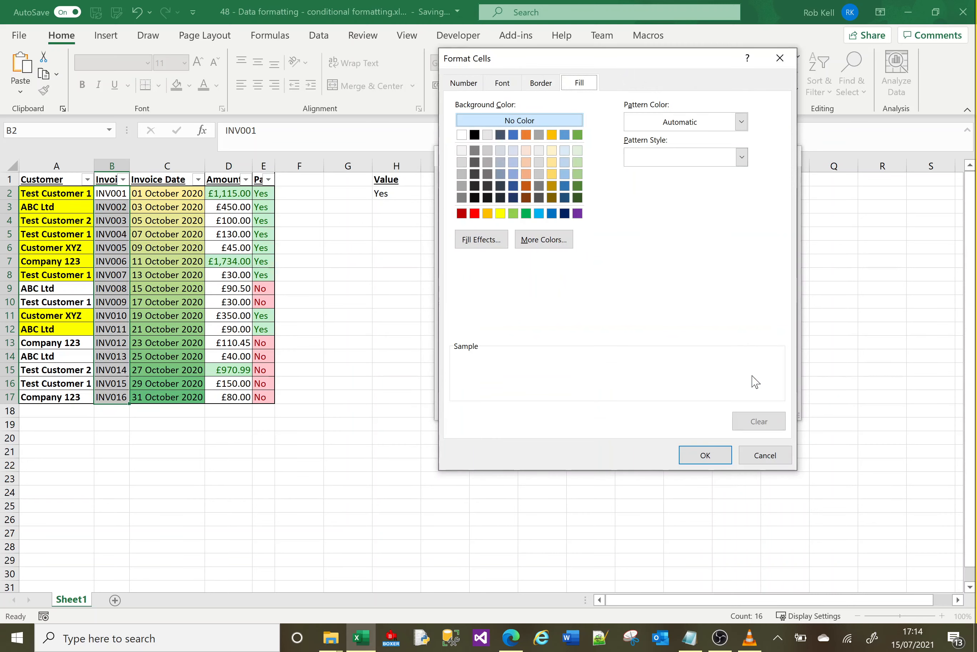
left_click(541, 215)
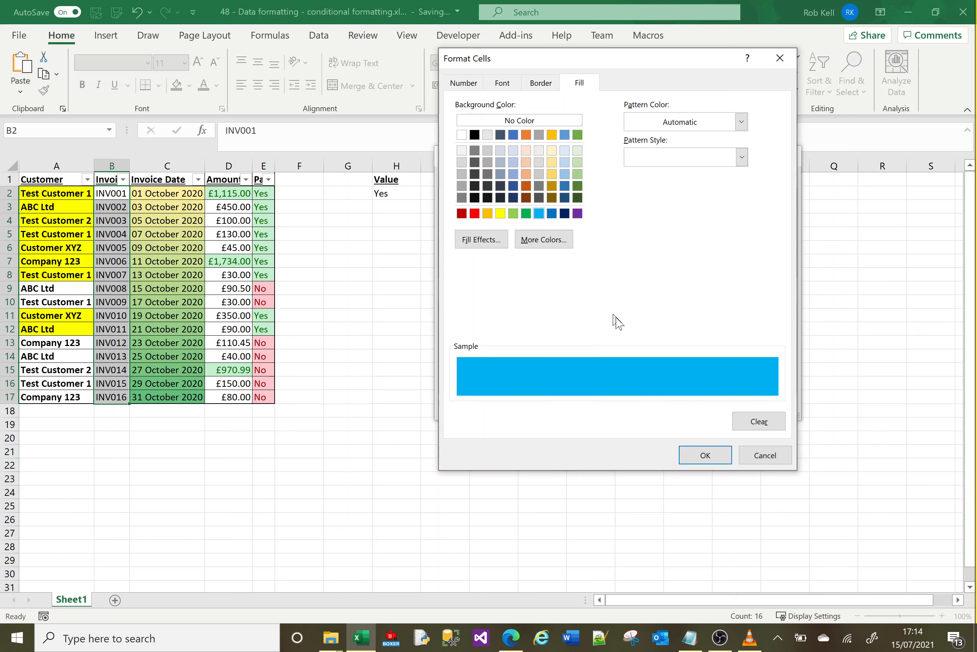
left_click(695, 454)
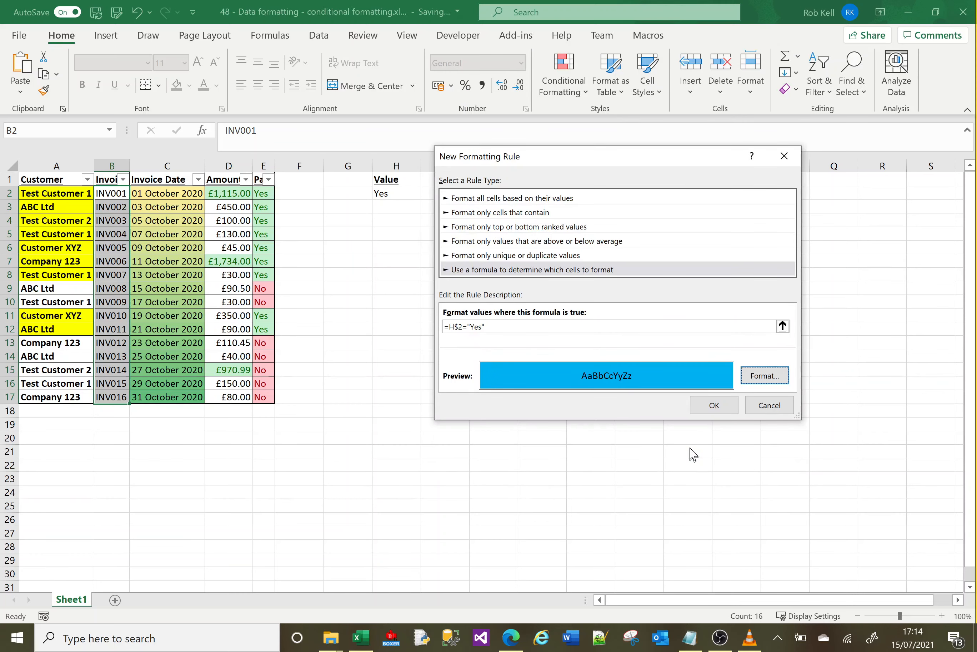
left_click(705, 412)
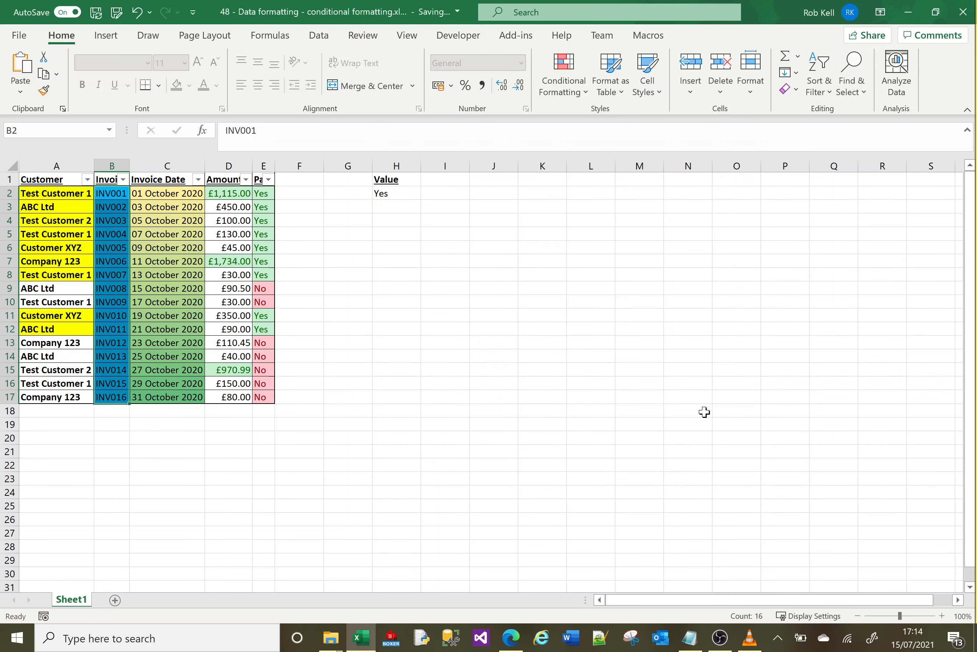
left_click(455, 293)
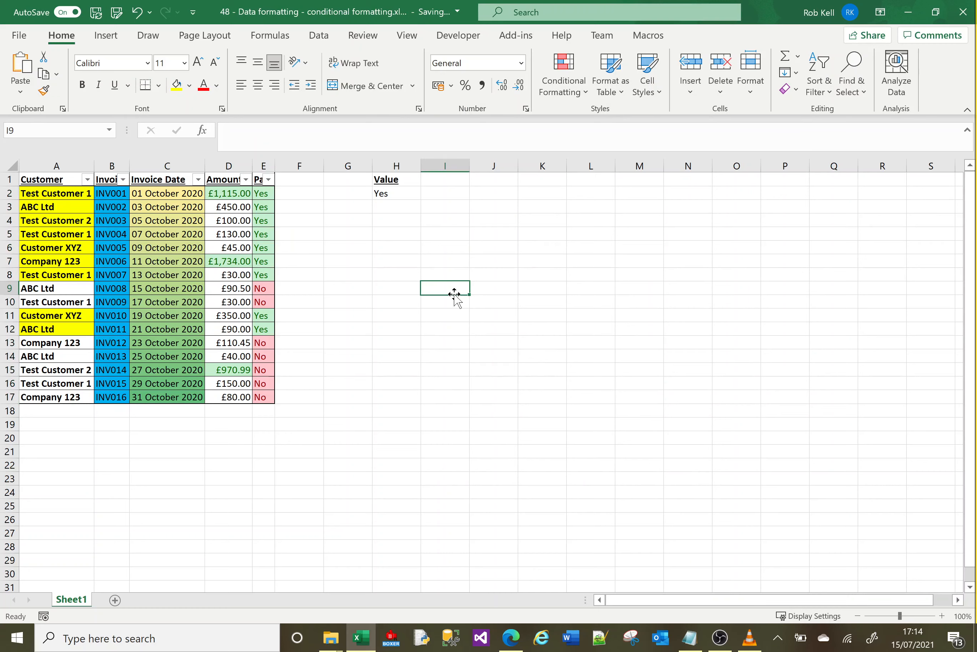
Change the lookup value in H2 to No to test the invoice number rule.
left_click(399, 195)
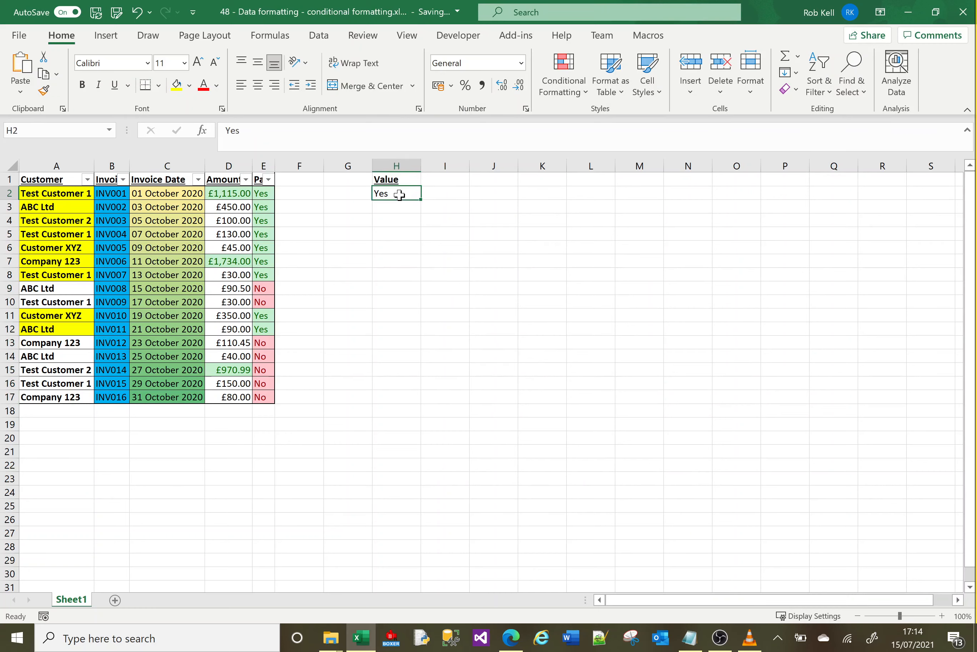
type("No")
key("Return")
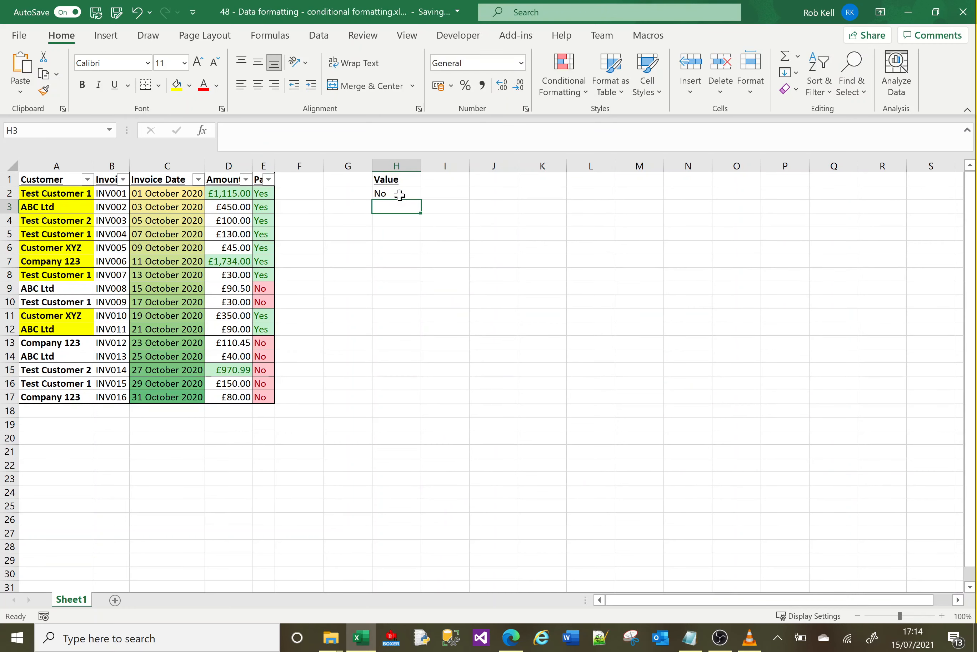